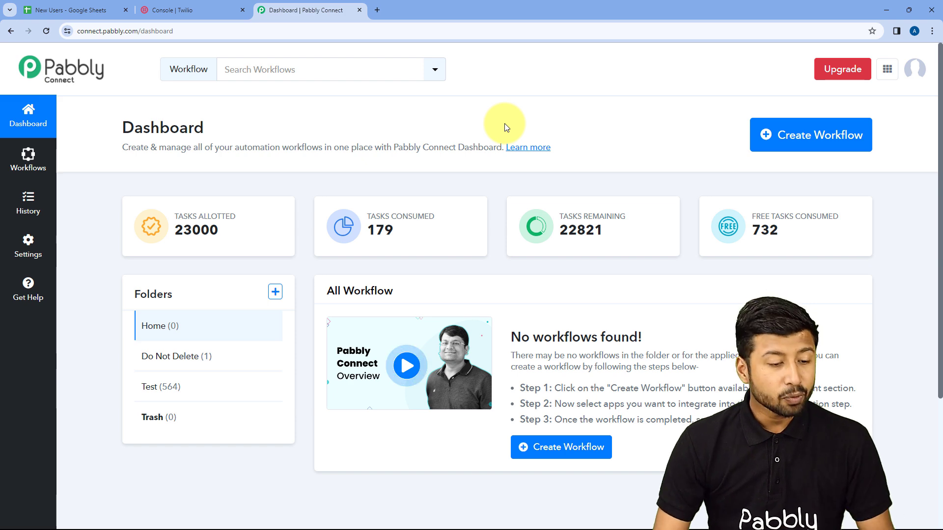
- Create a workflow named 'Google Sheets to Twilio', keeping it in the Home folder
left_click(766, 133)
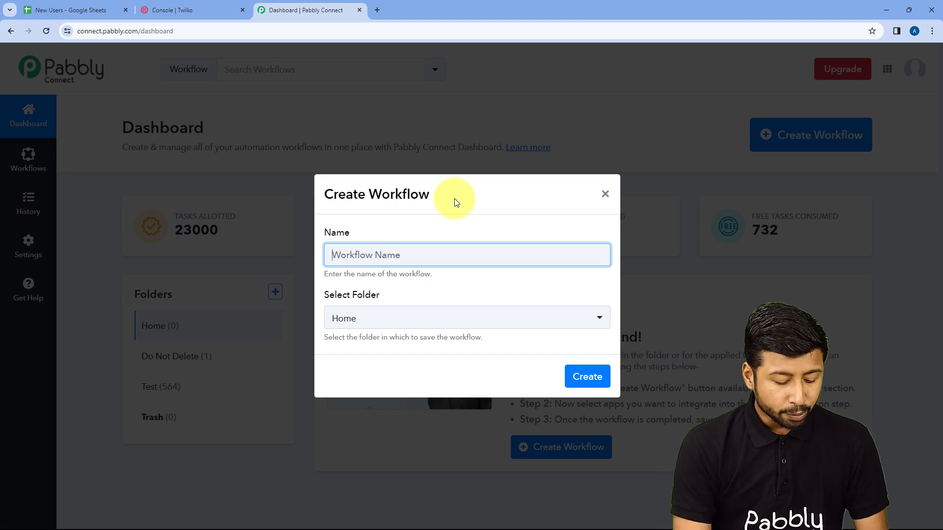
type("Google")
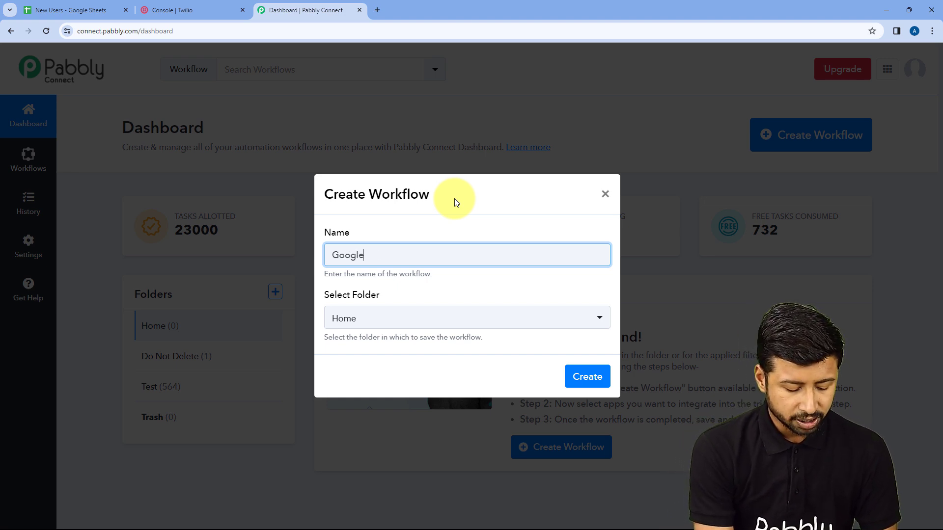
type(" Sheets to Twilio")
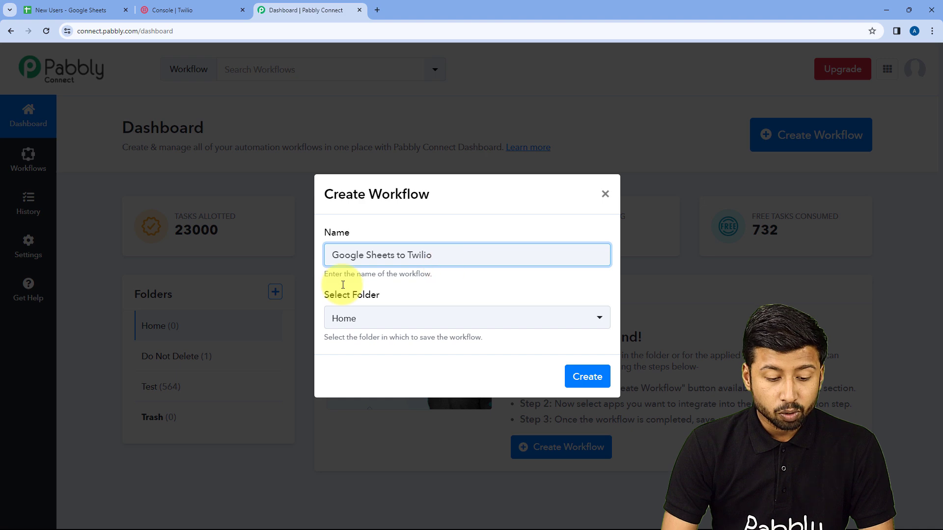
left_click(493, 320)
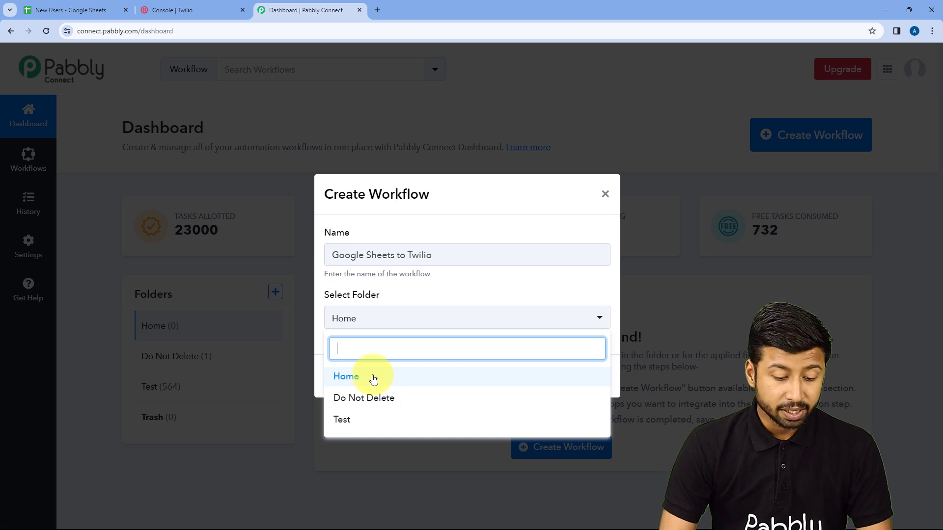
left_click(383, 378)
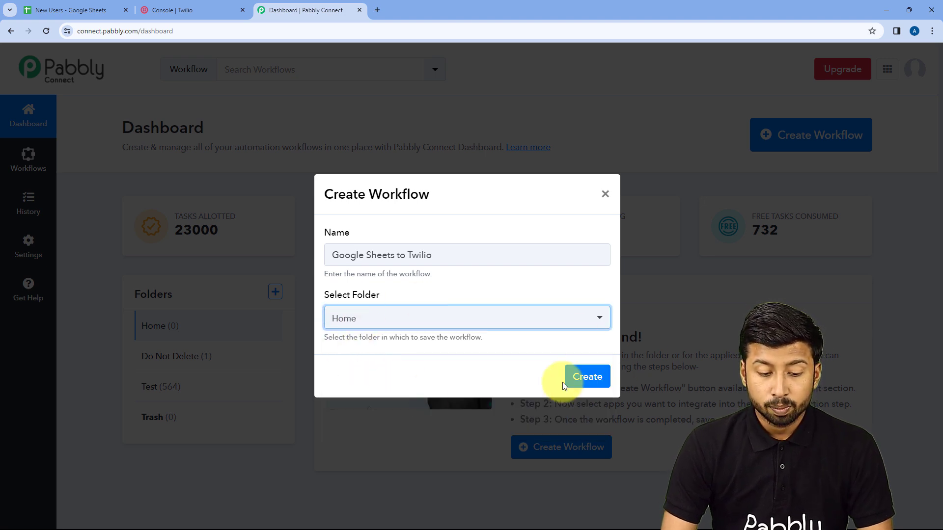
left_click(588, 376)
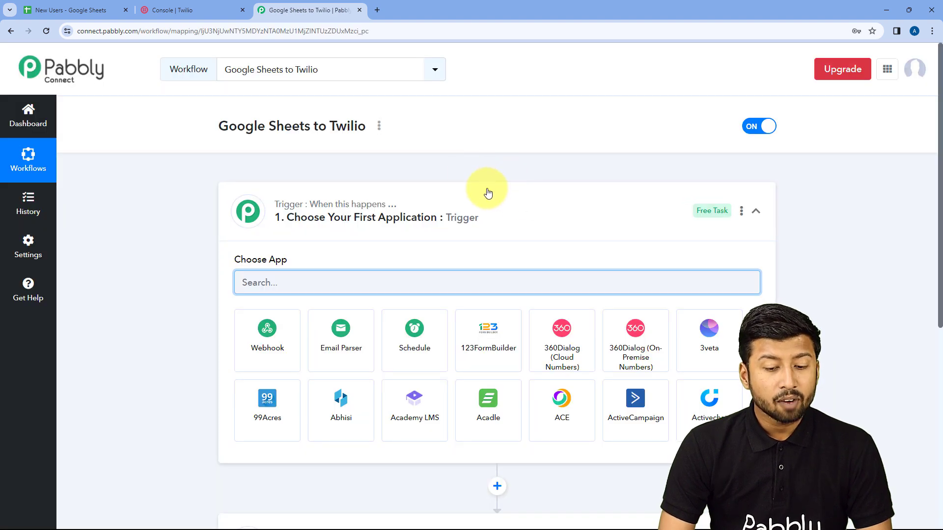
left_click(486, 194)
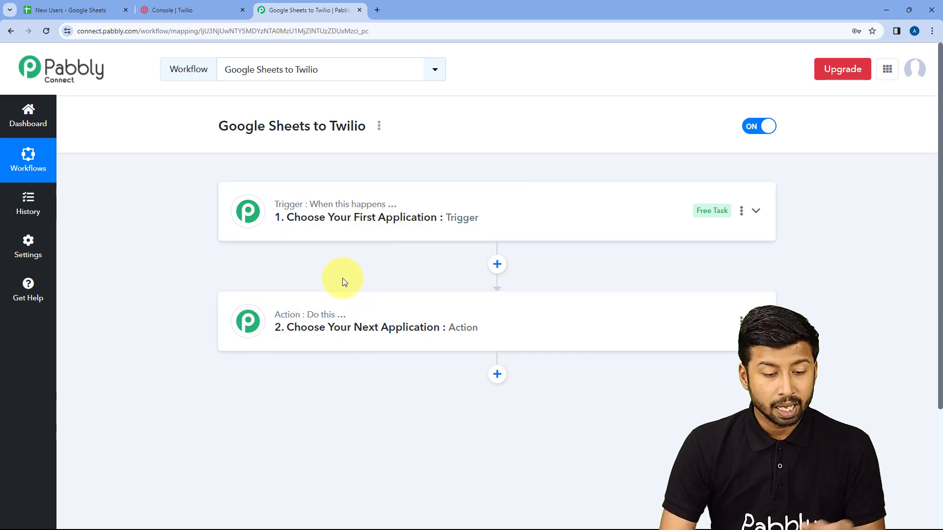
left_click(415, 218)
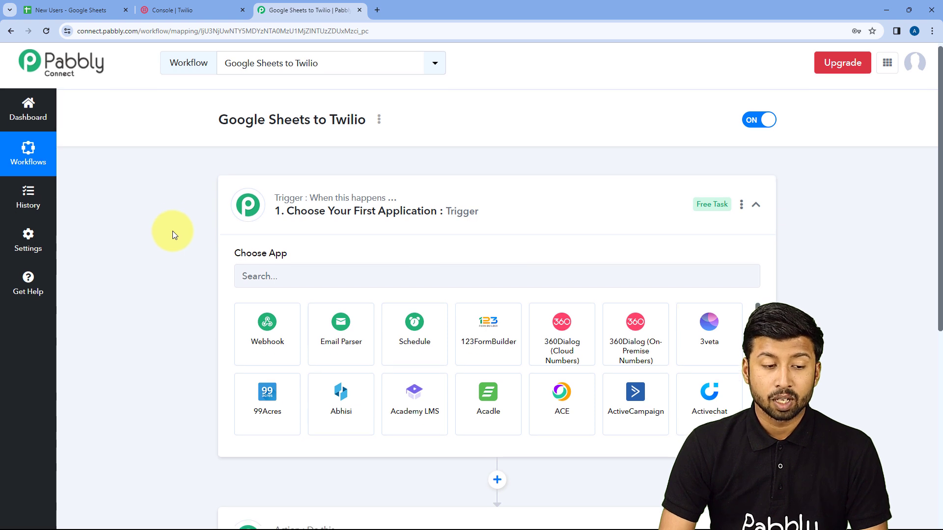
scroll(172, 230, "down", 1)
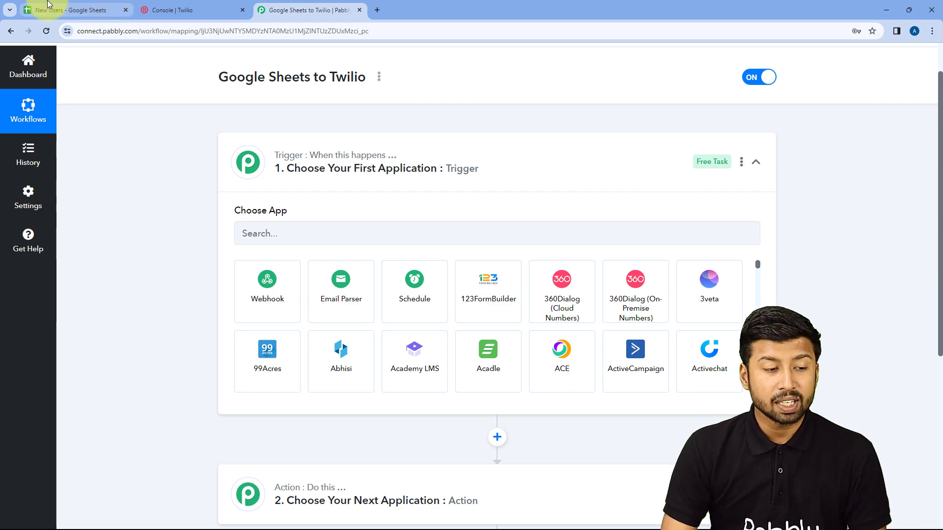
left_click(64, 10)
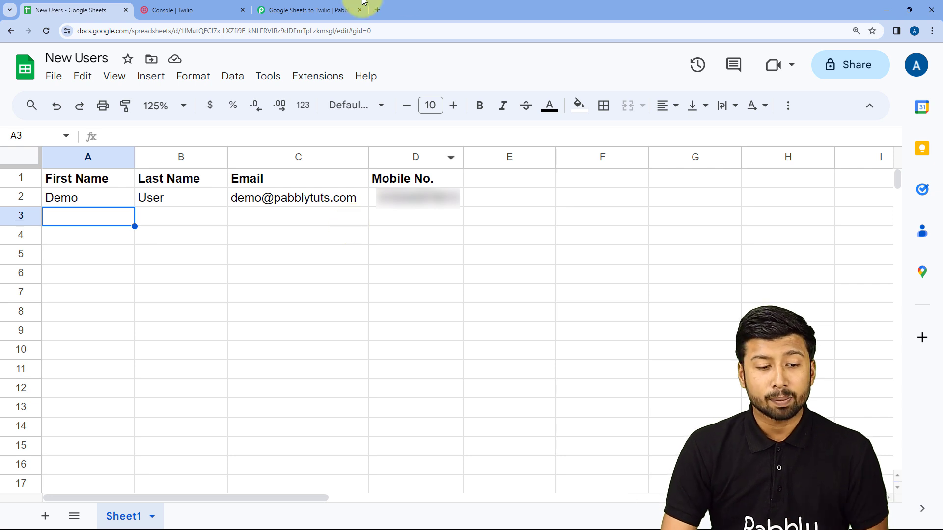
left_click(351, 8)
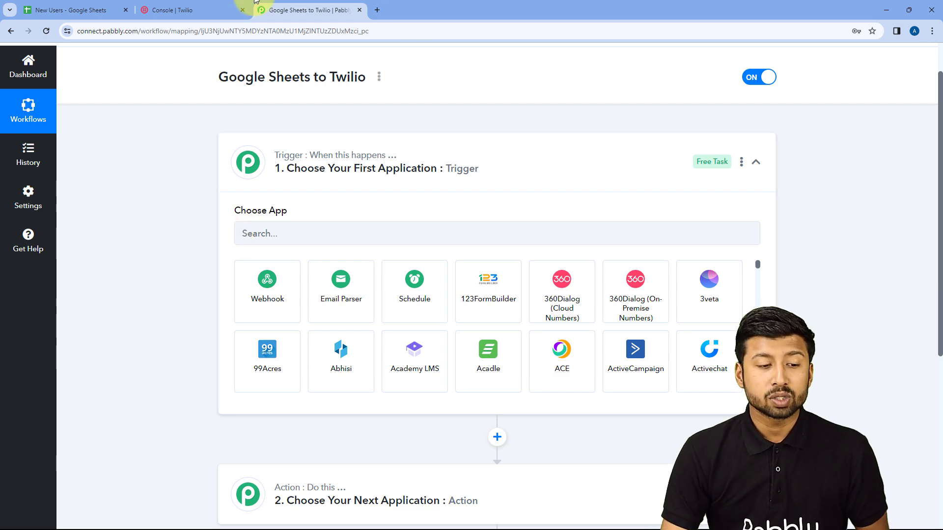
left_click(186, 10)
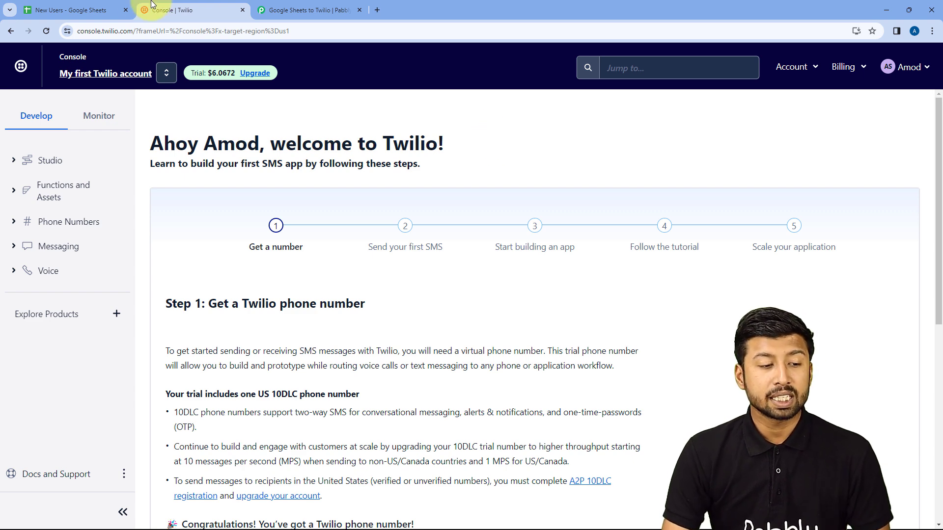
left_click(91, 10)
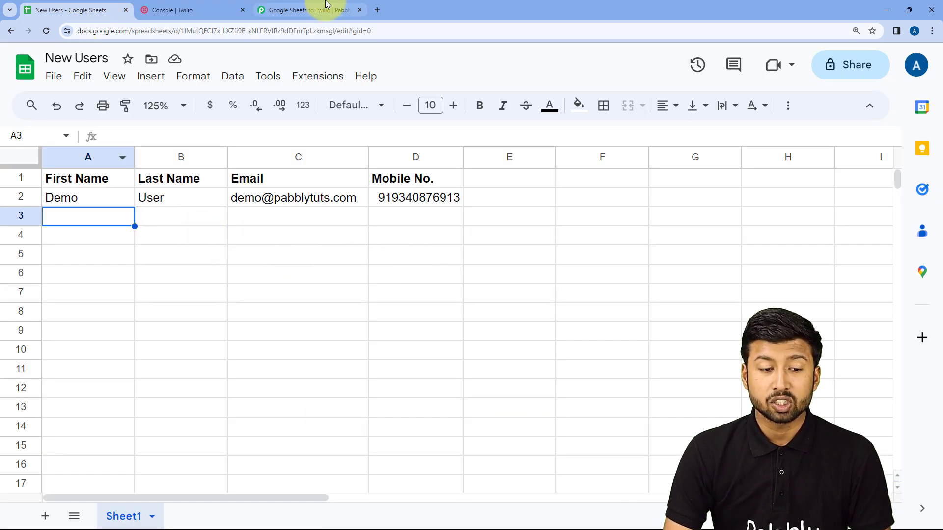
left_click(307, 10)
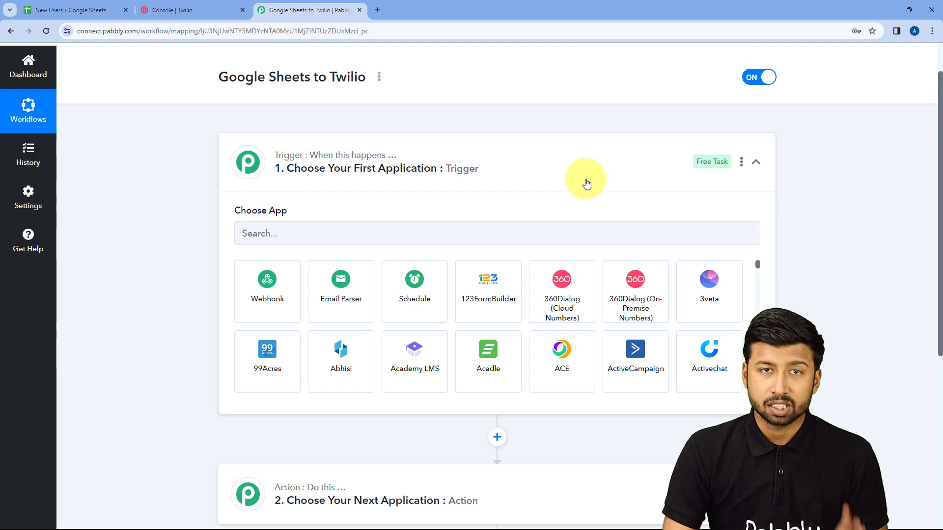
- Search for Google Sheets and select it as the trigger app
scroll(168, 179, "down", 1)
left_click(267, 180)
type("Google ")
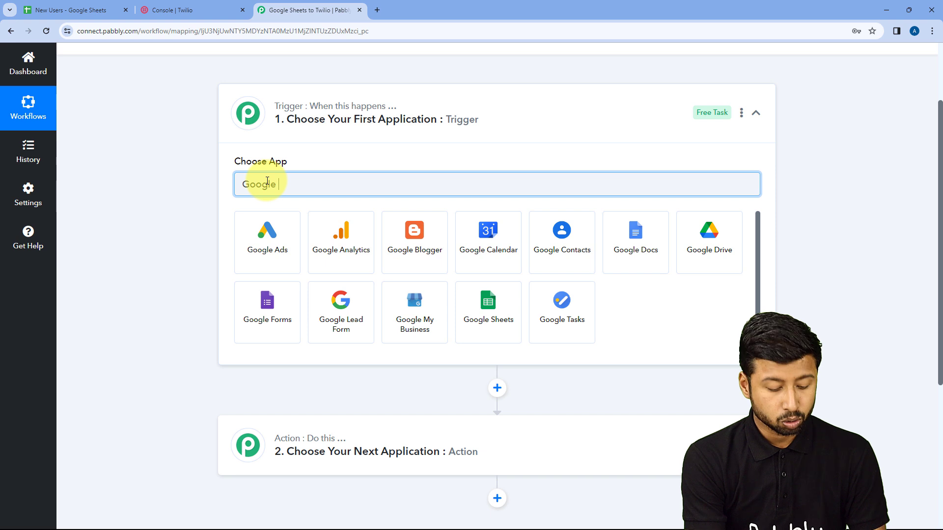
type("Shets")
key("BackSpace")
key("BackSpace")
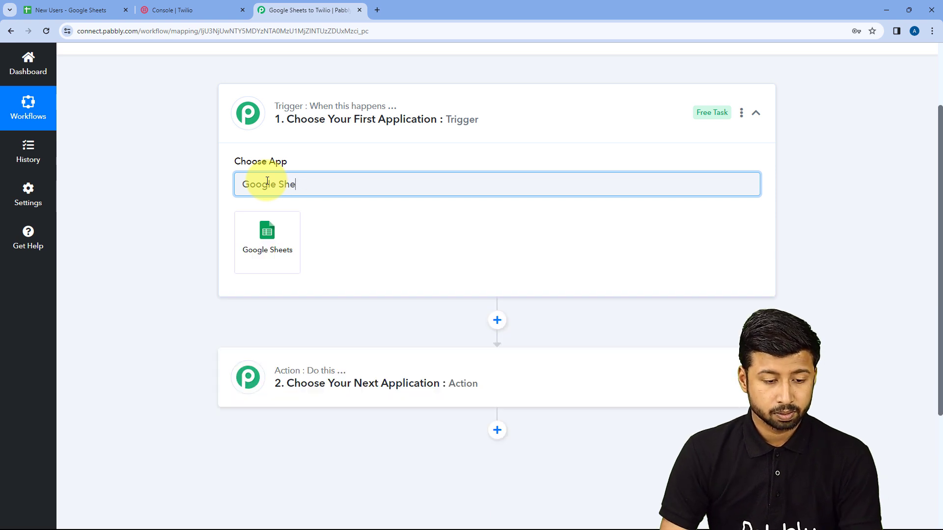
type("e")
left_click(273, 245)
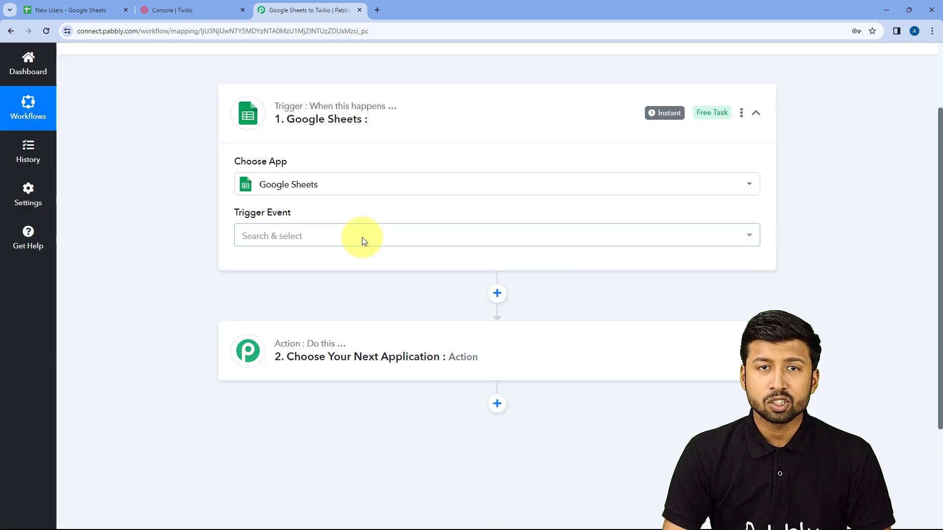
- Set the trigger event to New or Updated Spreadsheet Row
left_click(316, 240)
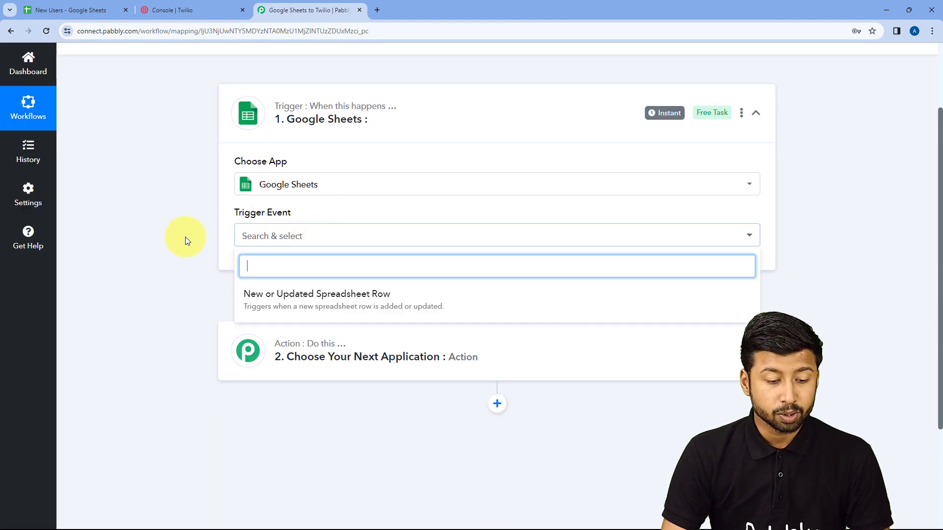
scroll(186, 240, "down", 1)
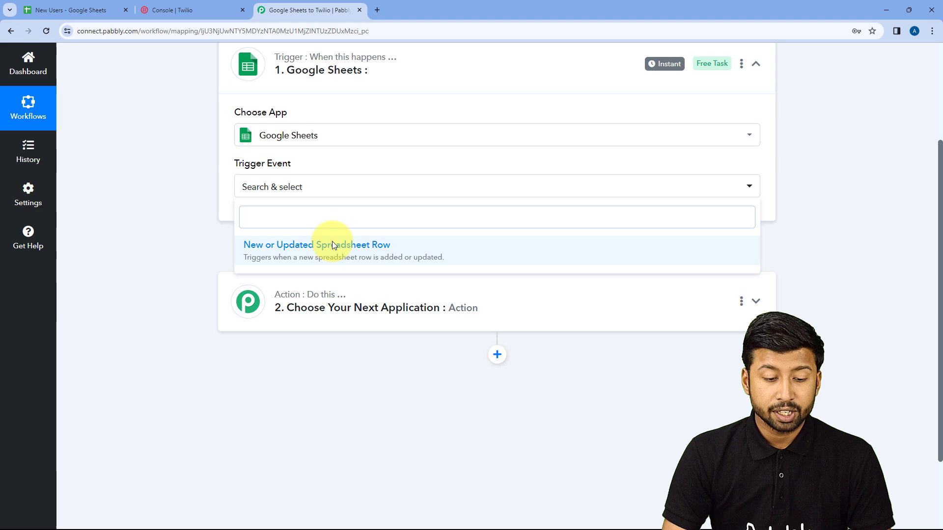
left_click(333, 243)
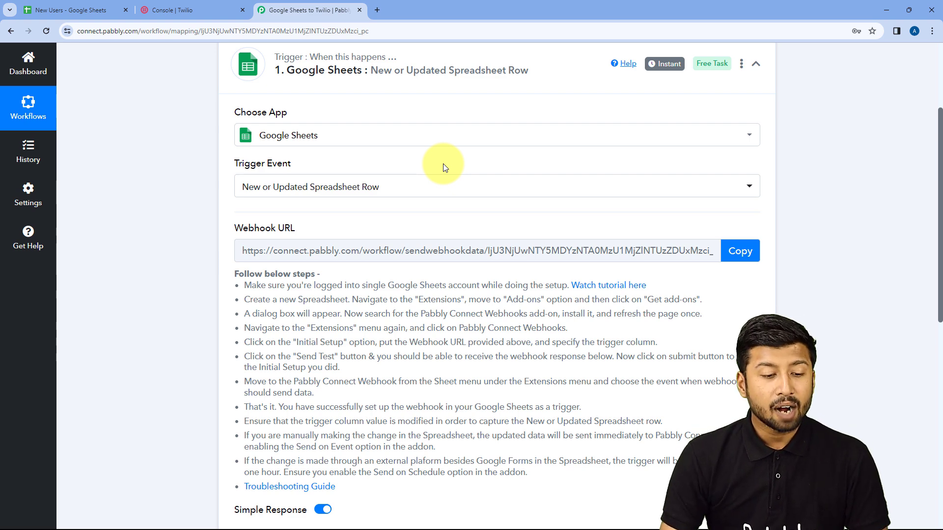
- Copy the trigger's Webhook URL, then go back to the 'New Users - Google Sheets' tab
scroll(219, 159, "down", 1)
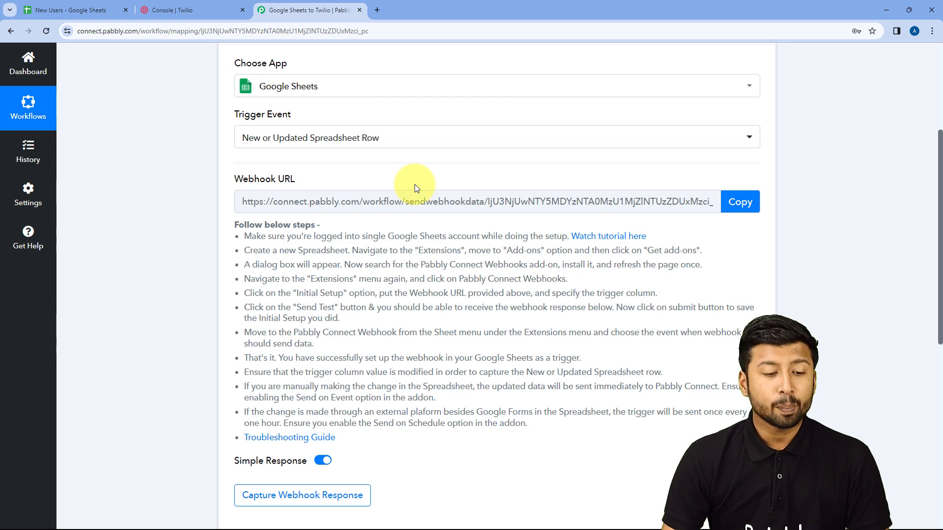
scroll(415, 184, "down", 2)
left_click_drag(258, 143, 344, 346)
left_click(479, 241)
left_click(752, 104)
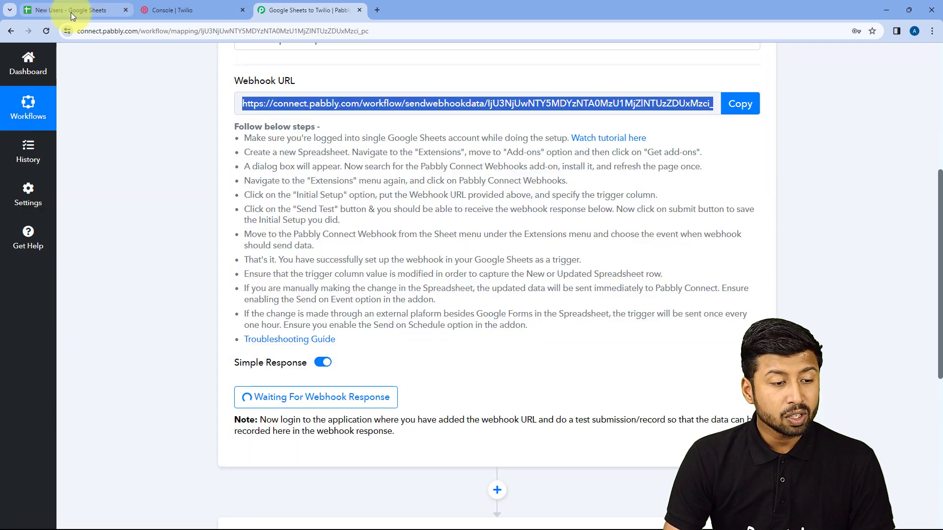
left_click(71, 12)
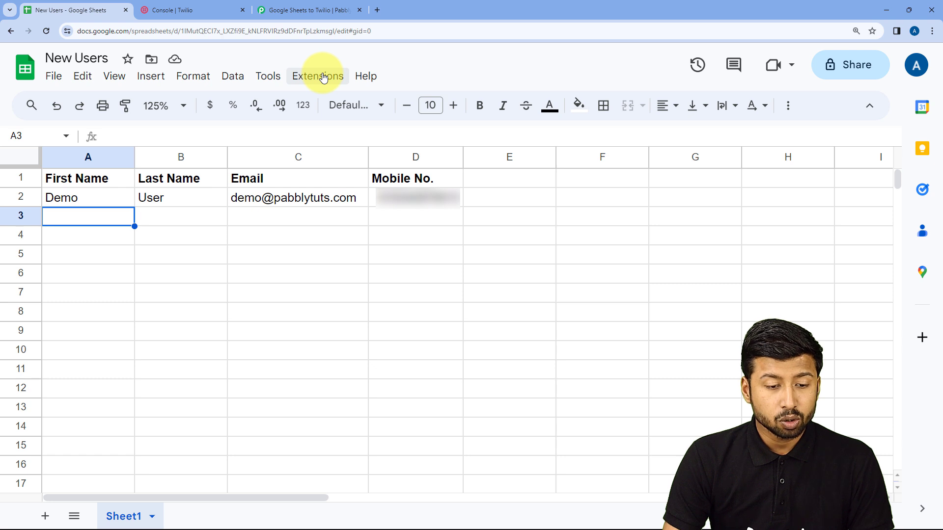
- Find the installed Pabbly Connect Webhooks add-on in the Marketplace, then close it and reload the sheet
left_click(323, 77)
mouse_move(313, 100)
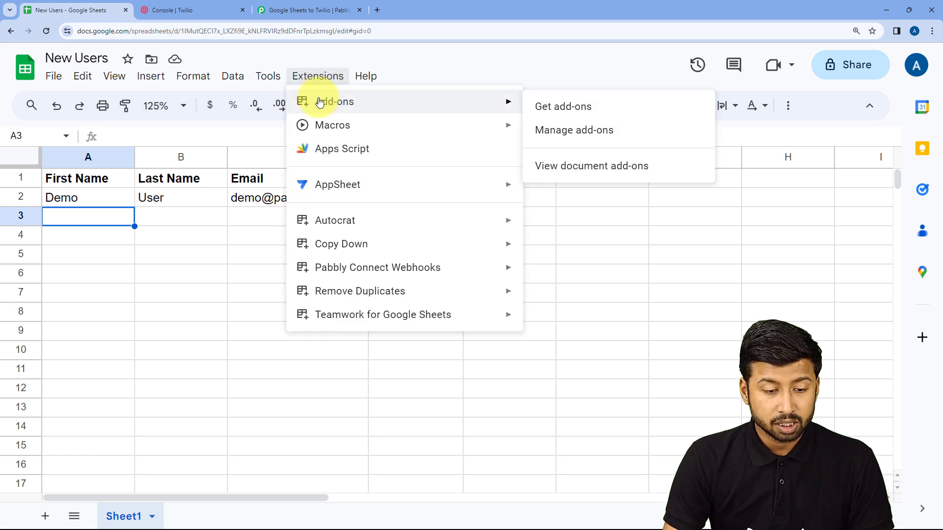
left_click(603, 107)
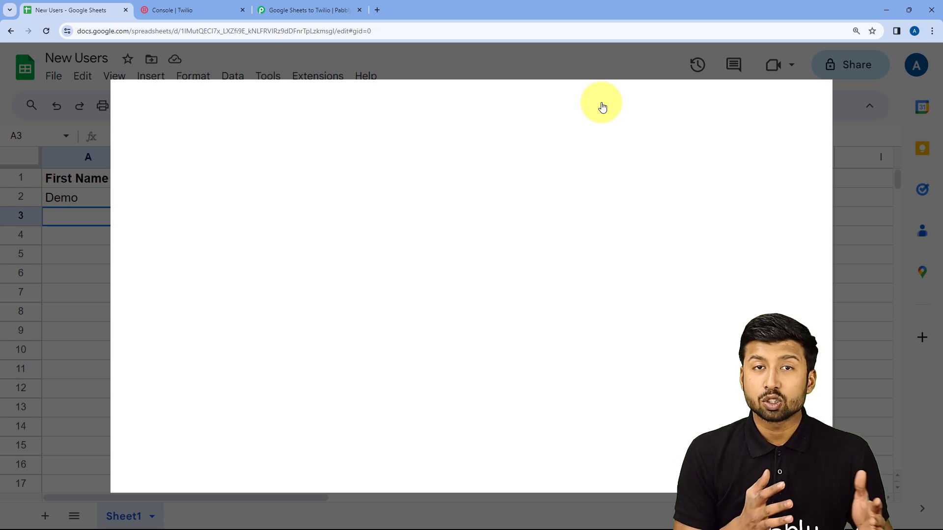
left_click(602, 103)
type("Pabbly")
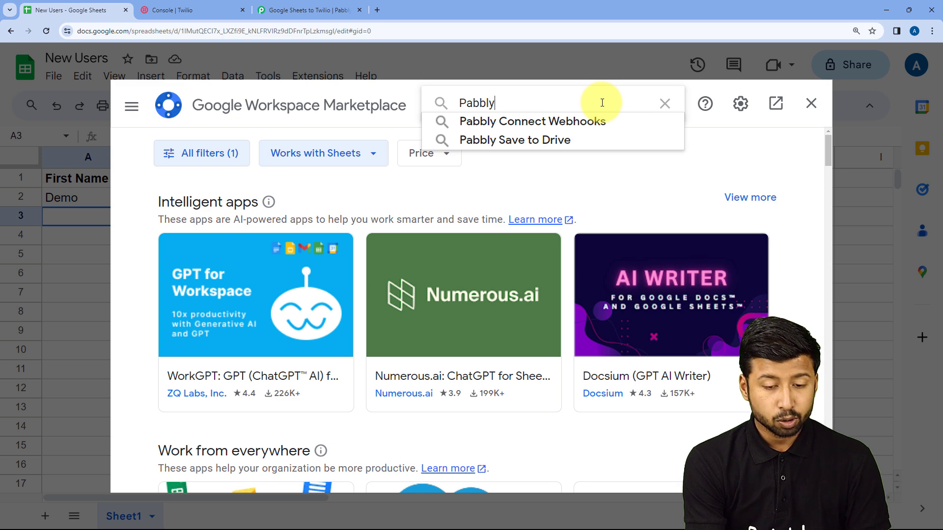
key("Down")
key("Return")
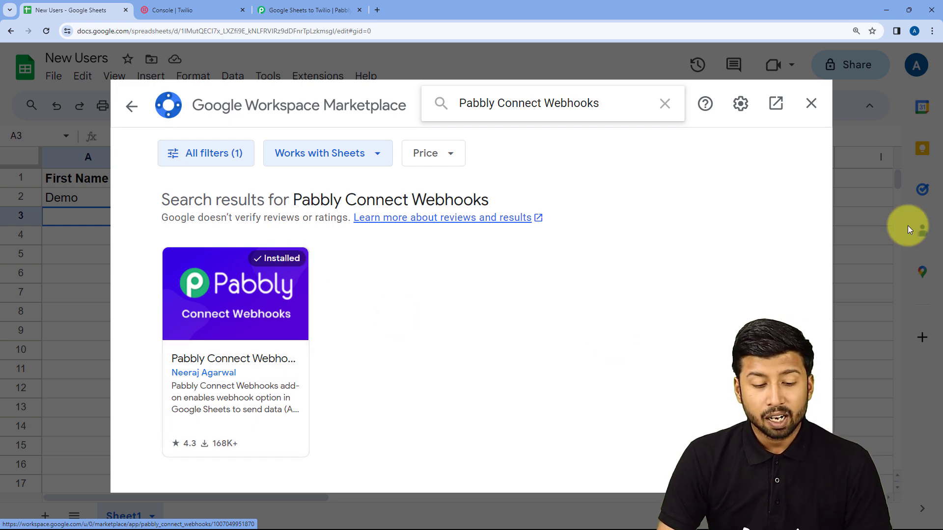
left_click(812, 103)
left_click(46, 31)
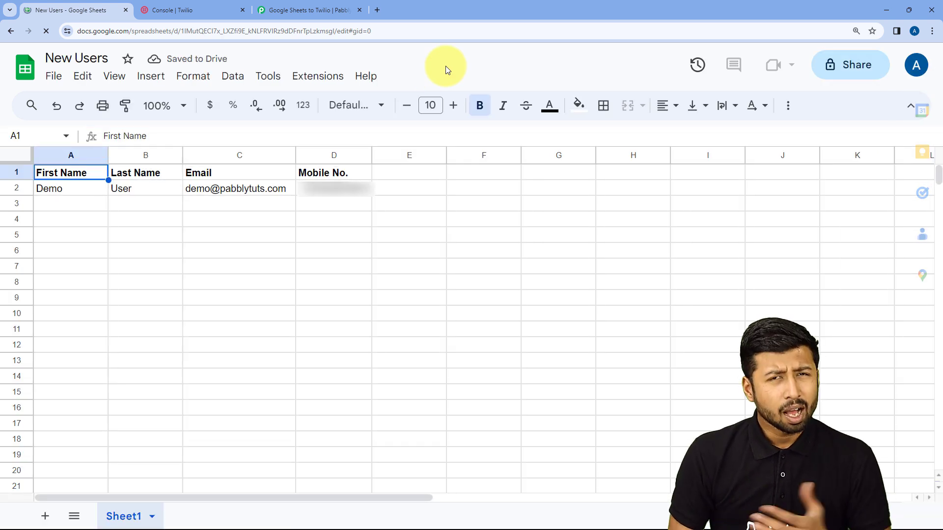
- Open the Pabbly Connect Webhooks Initial Setup from the Extensions menu
left_click(320, 79)
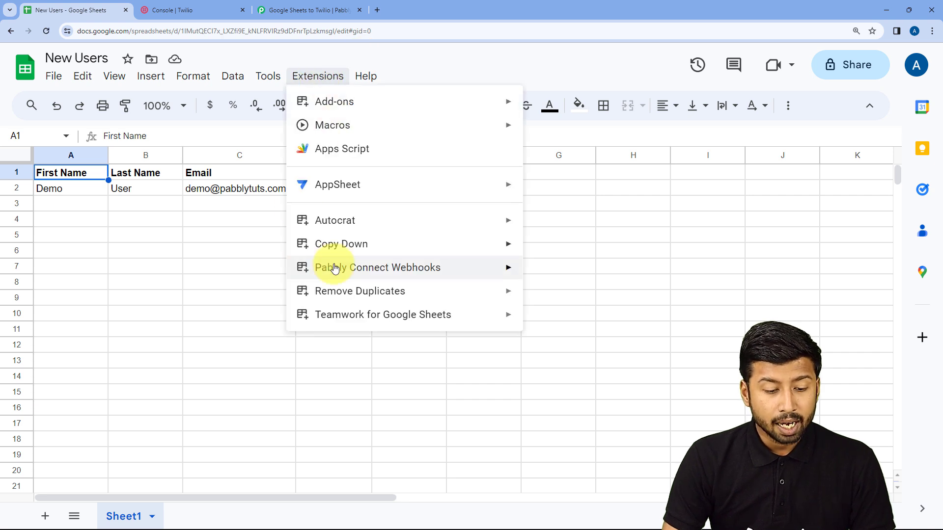
mouse_move(399, 268)
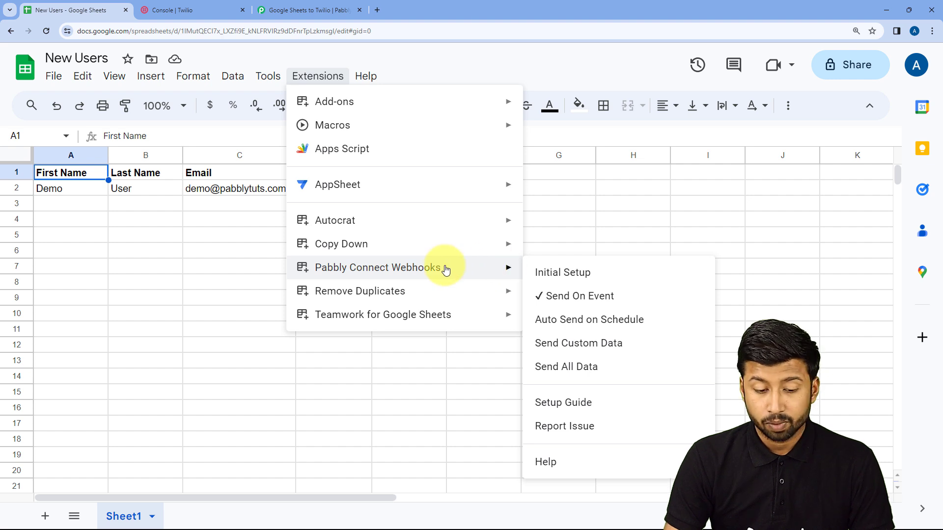
left_click(571, 273)
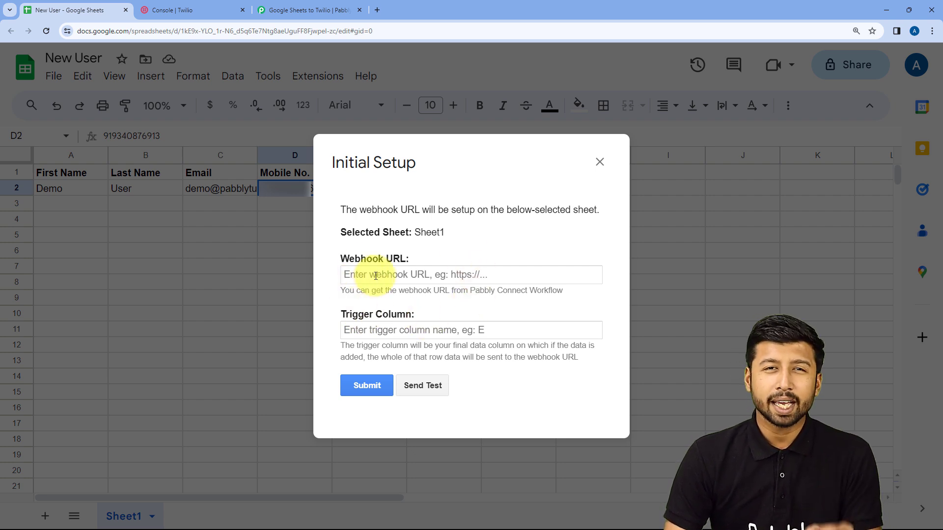
- Copy the webhook URL from the Pabbly workflow and paste it into the setup's Webhook URL field
left_click(308, 10)
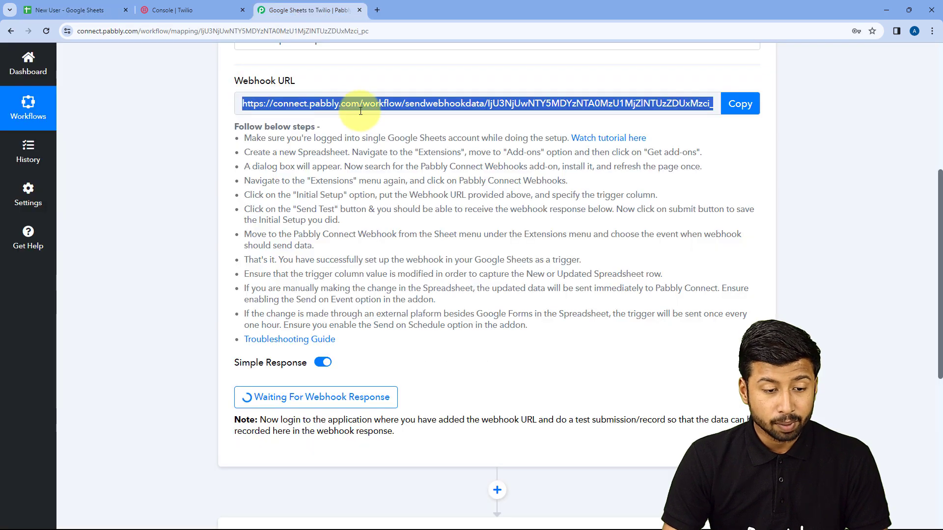
scroll(565, 137, "up", 1)
left_click(737, 151)
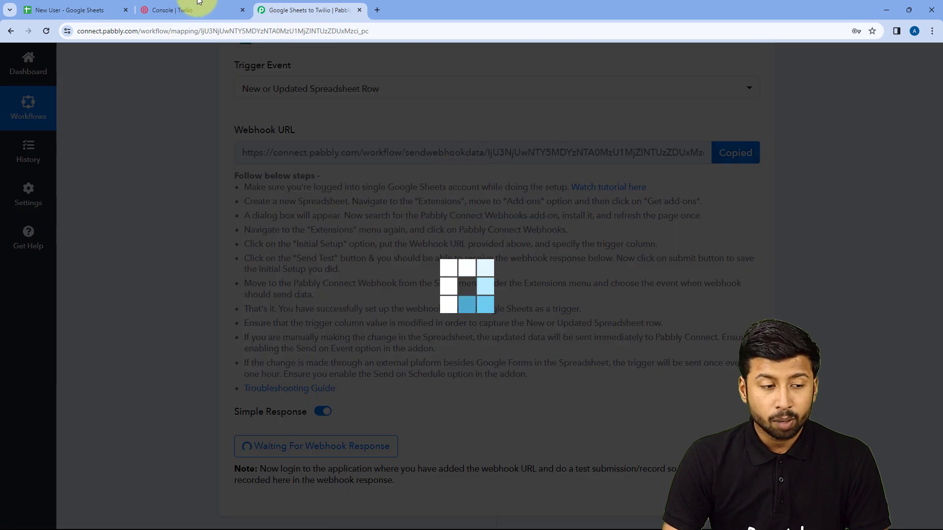
left_click(74, 10)
right_click(356, 275)
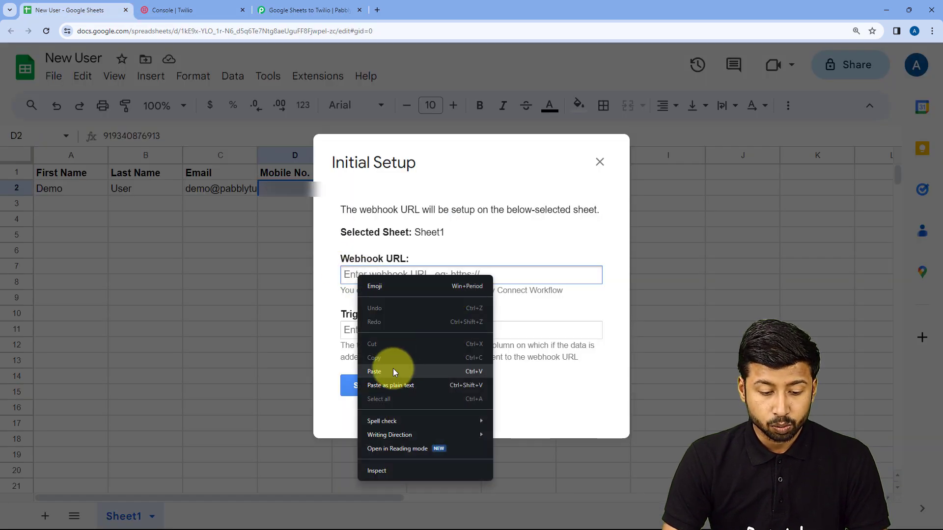
left_click(379, 368)
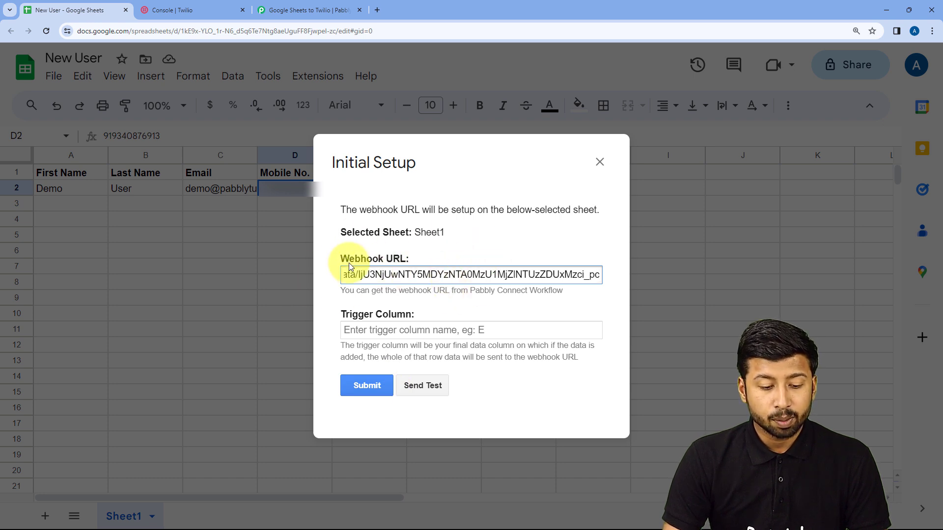
left_click(476, 170)
left_click_drag(495, 164, 574, 202)
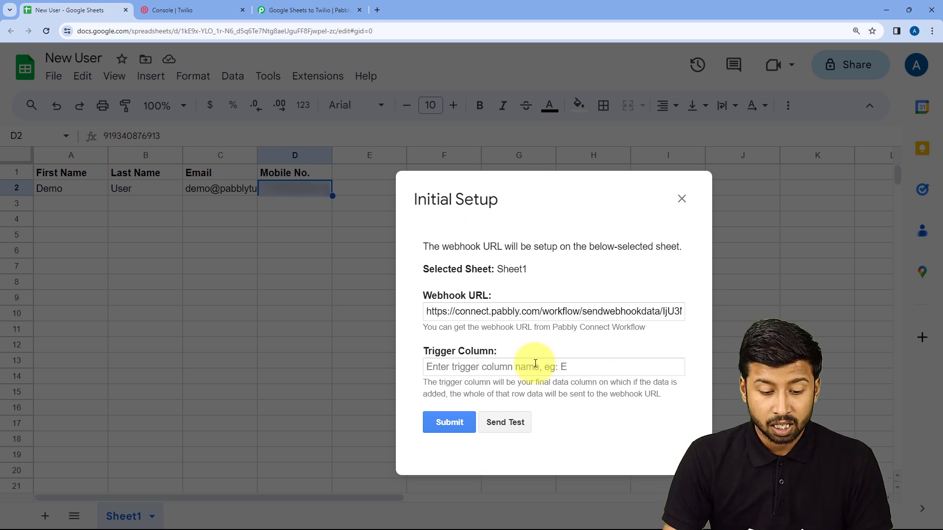
- Set the webhook trigger column to D
left_click(493, 367)
type("D")
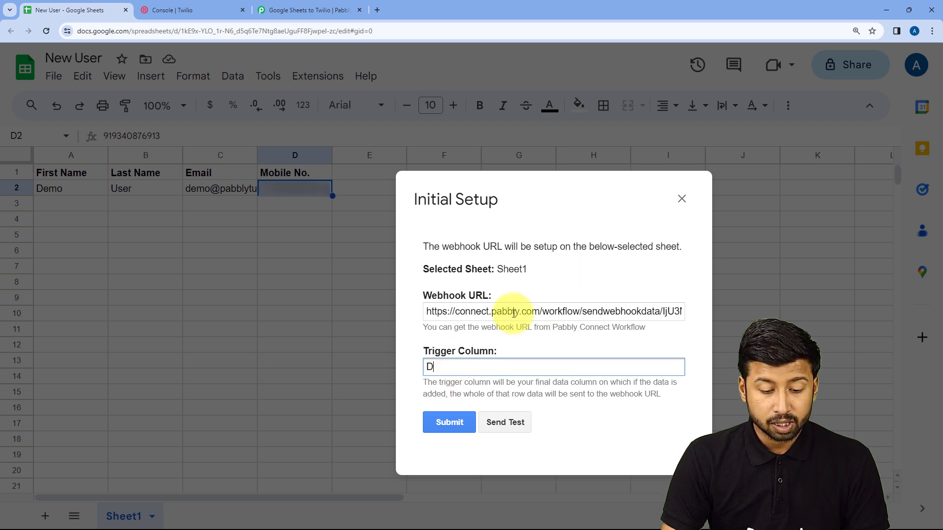
left_click_drag(567, 208, 529, 185)
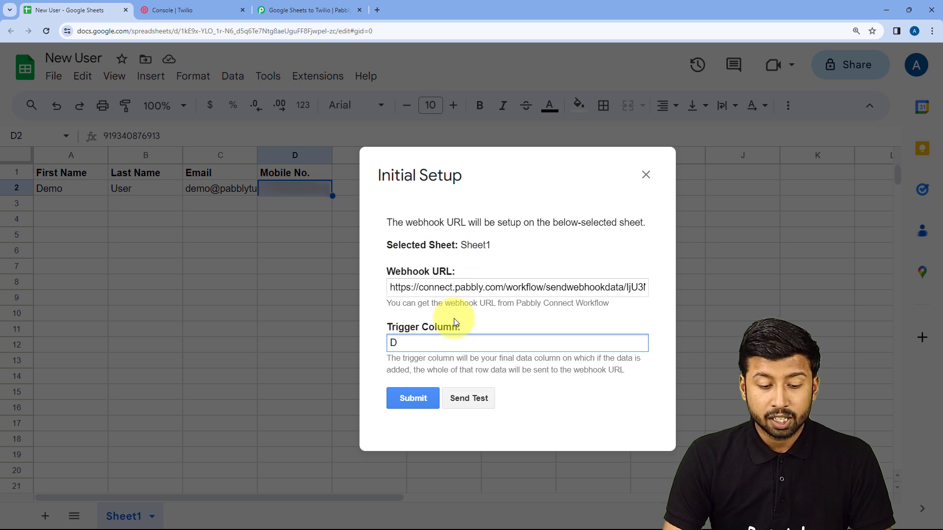
- Send row 2 as test data and check that the send succeeded
left_click(476, 397)
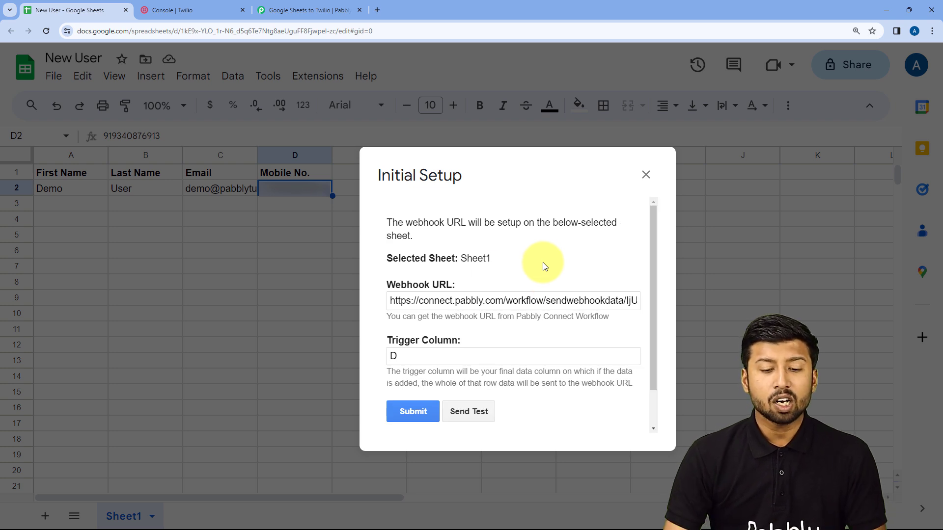
scroll(543, 265, "down", 1)
scroll(526, 296, "up", 1)
scroll(543, 329, "down", 1)
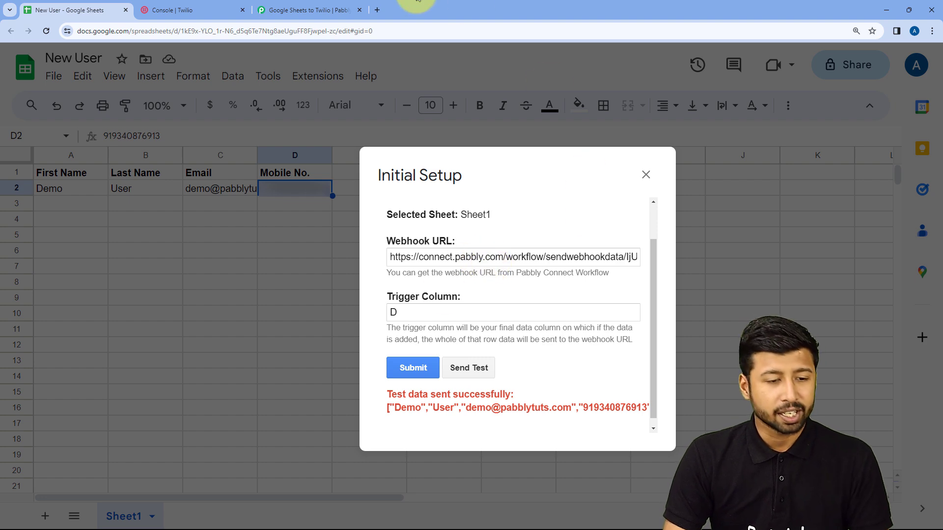
left_click(310, 9)
left_click(156, 284)
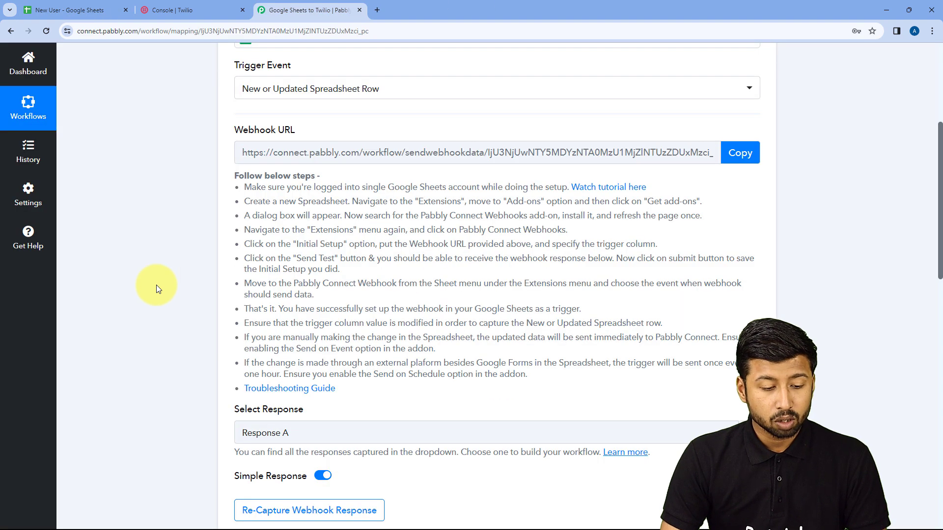
scroll(165, 276, "down", 9)
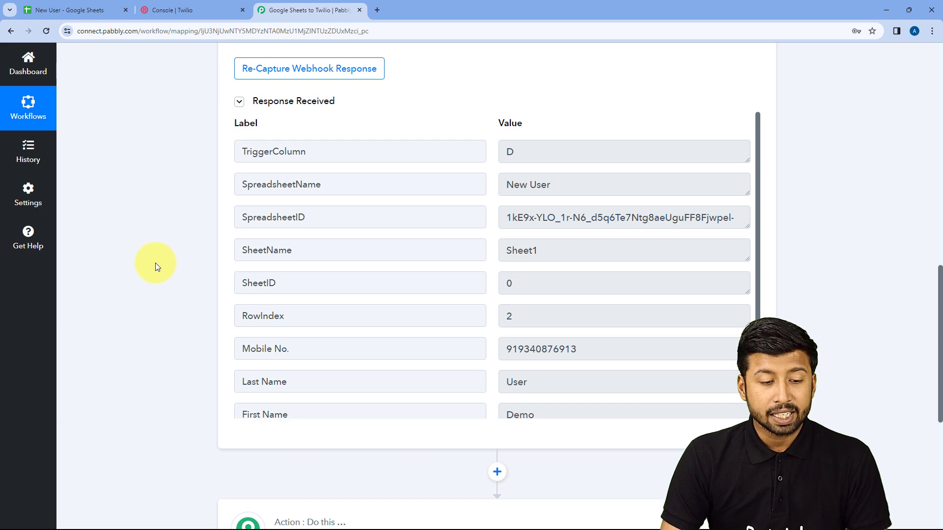
scroll(155, 263, "up", 8)
scroll(193, 202, "down", 7)
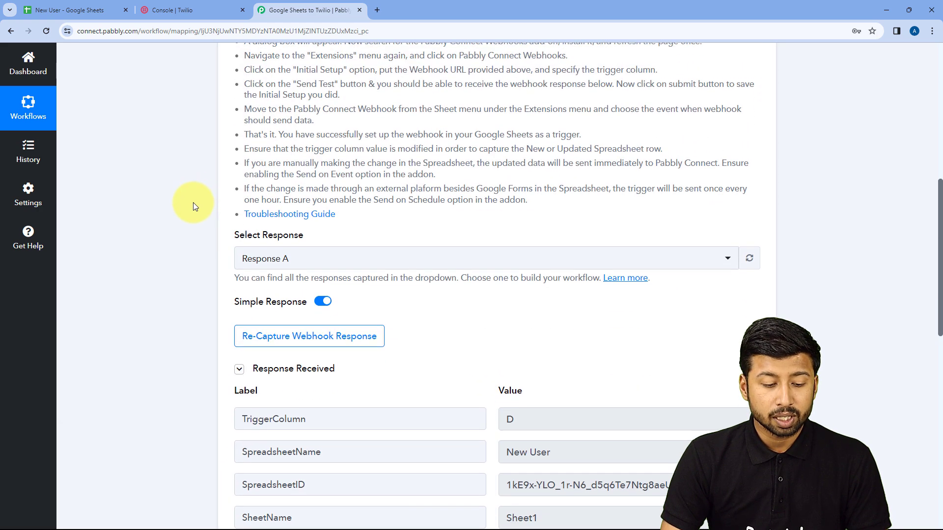
scroll(445, 164, "down", 1)
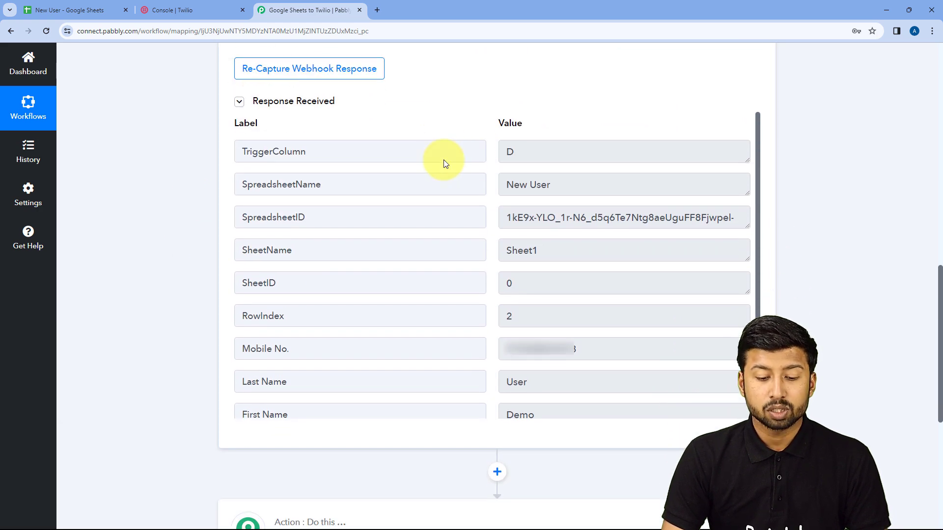
scroll(459, 187, "down", 2)
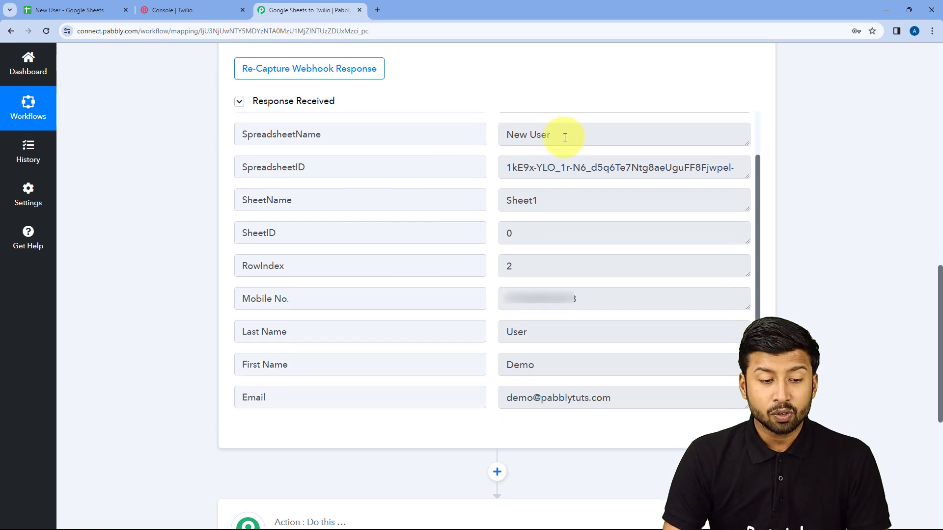
left_click_drag(560, 134, 508, 137)
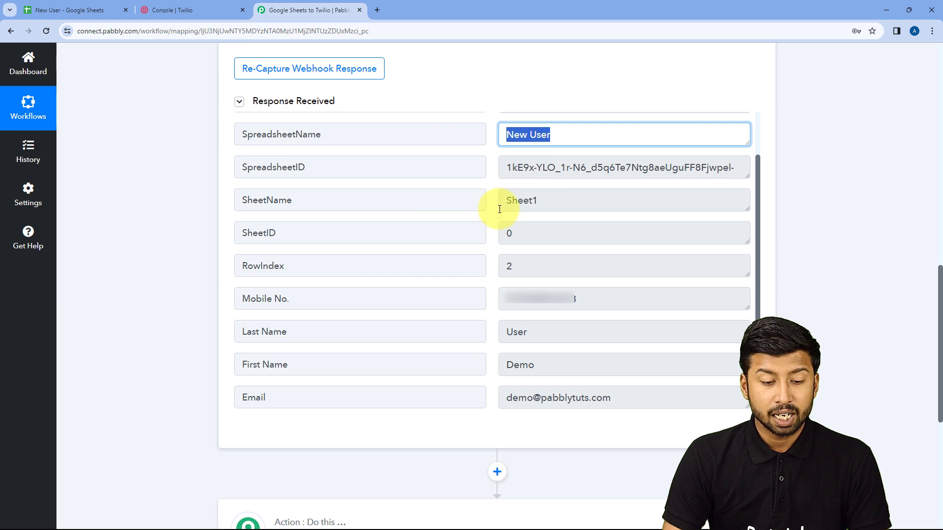
left_click(538, 200)
left_click_drag(537, 200, 506, 201)
left_click_drag(604, 297, 499, 296)
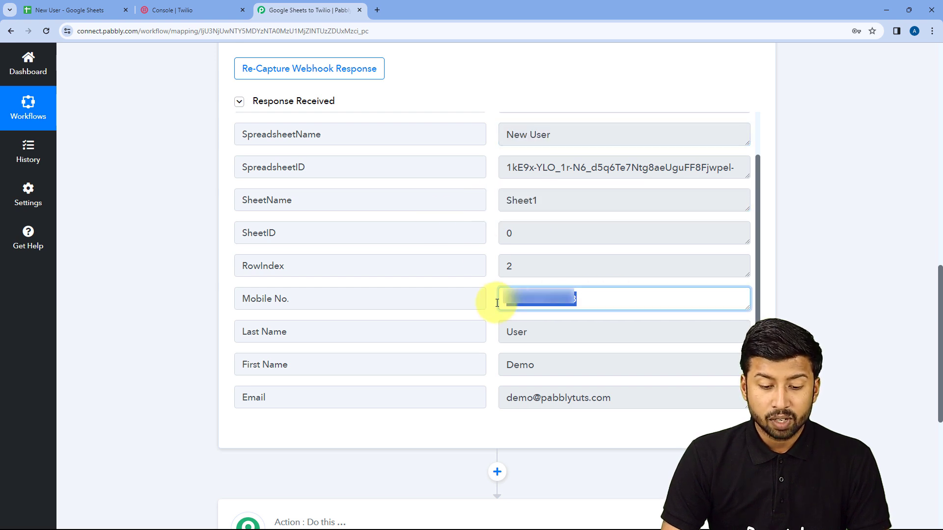
left_click_drag(505, 332, 533, 332)
left_click_drag(543, 364, 506, 365)
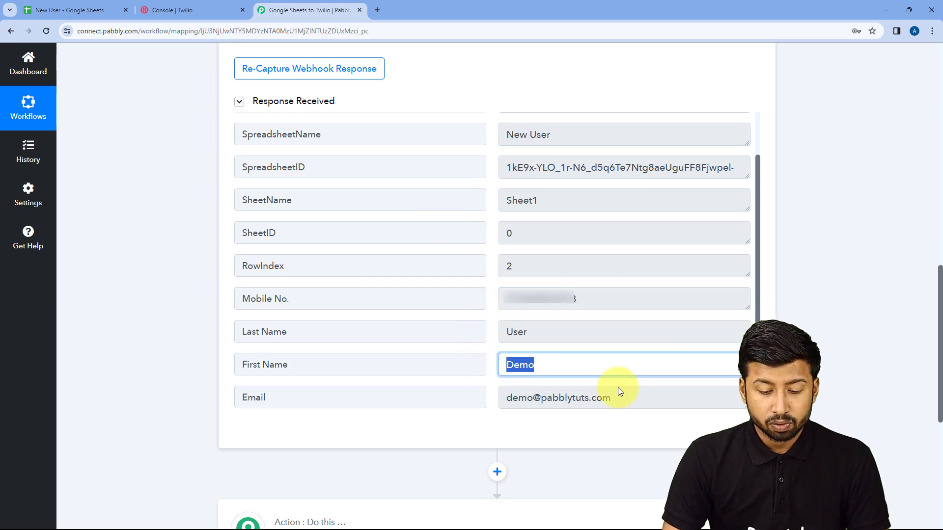
left_click(621, 401)
left_click_drag(621, 401, 503, 401)
left_click(494, 327)
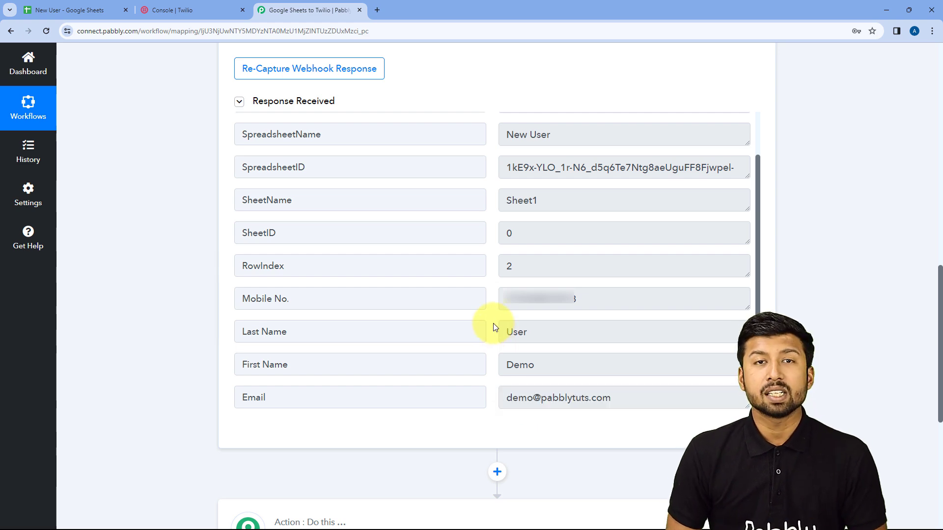
left_click(54, 10)
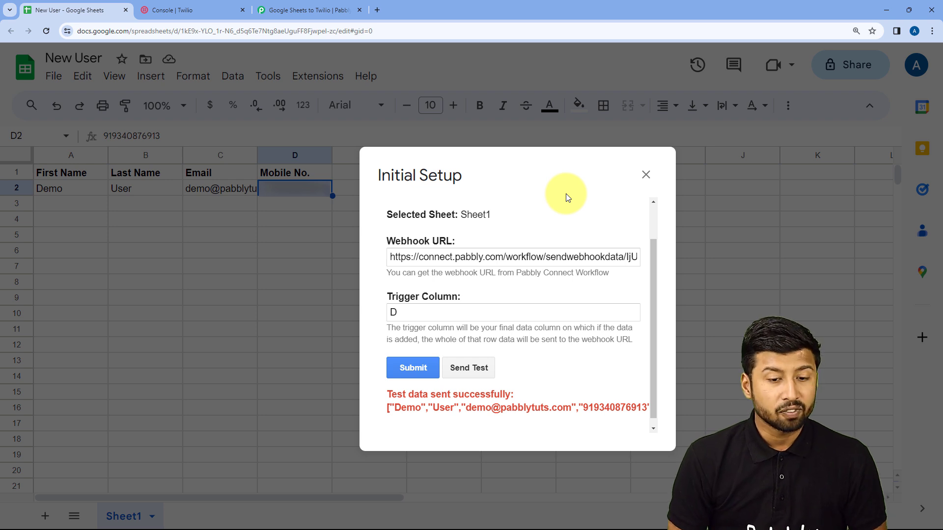
- Save the webhook setup, then enable Send On Event so changed rows go to Pabbly
left_click(412, 365)
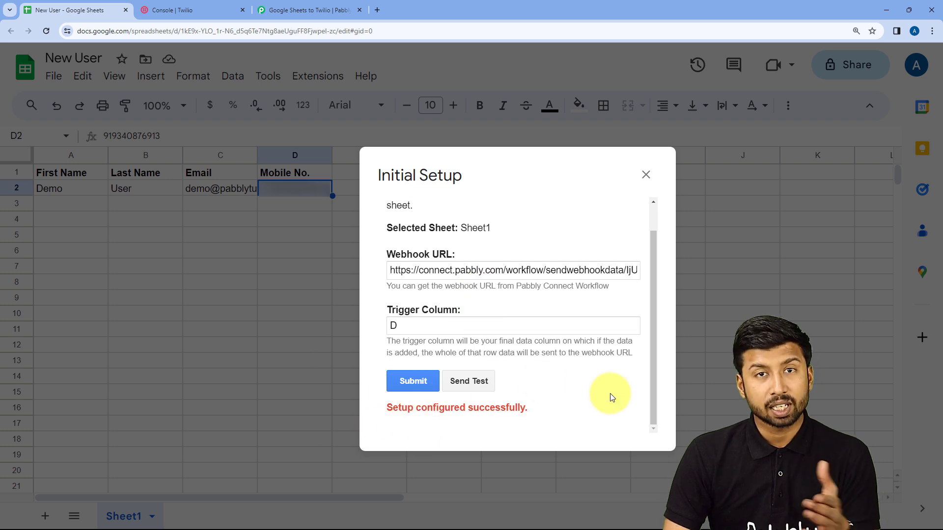
left_click(644, 176)
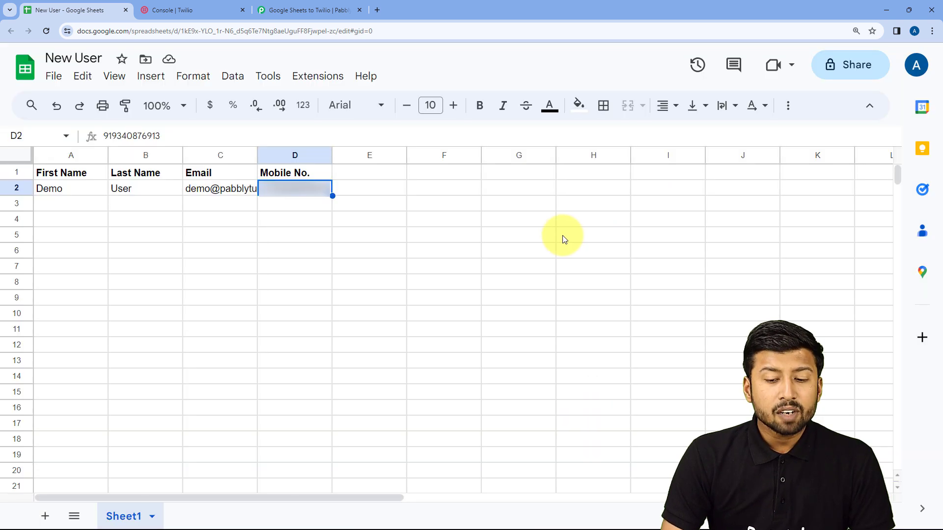
left_click(324, 78)
mouse_move(399, 270)
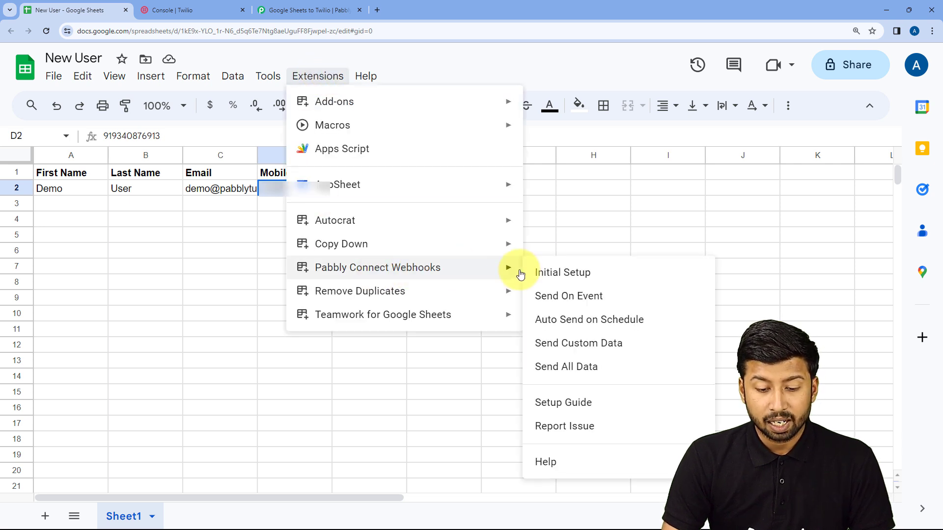
left_click(540, 305)
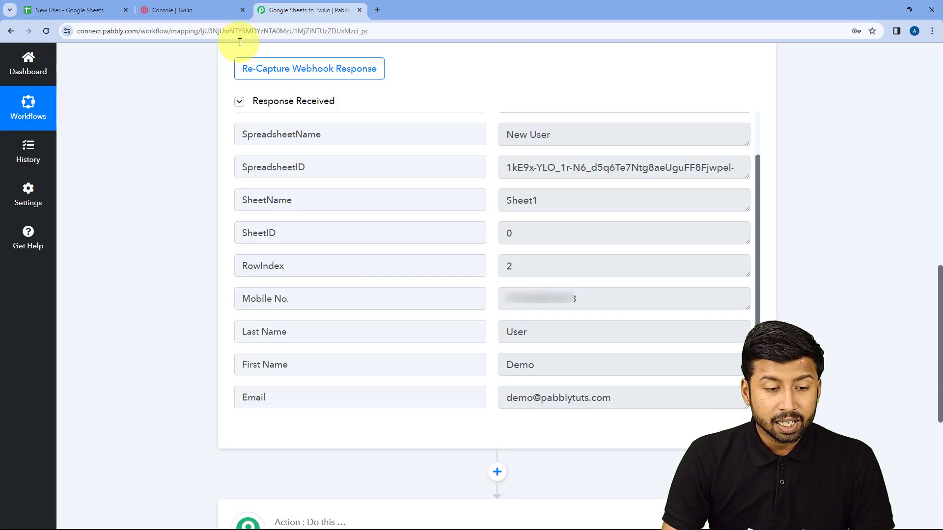
- Back in the Pabbly workflow, choose Twilio as the action step's app
left_click(306, 10)
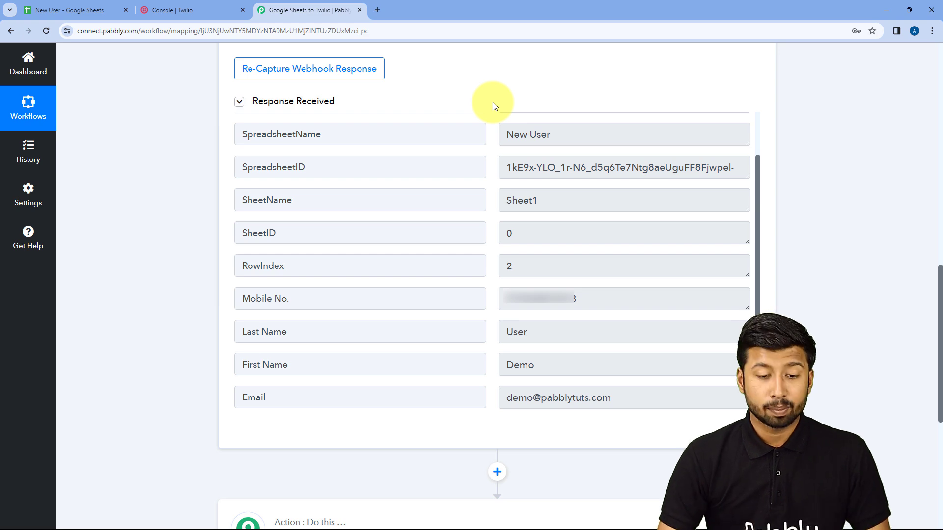
scroll(199, 195, "down", 5)
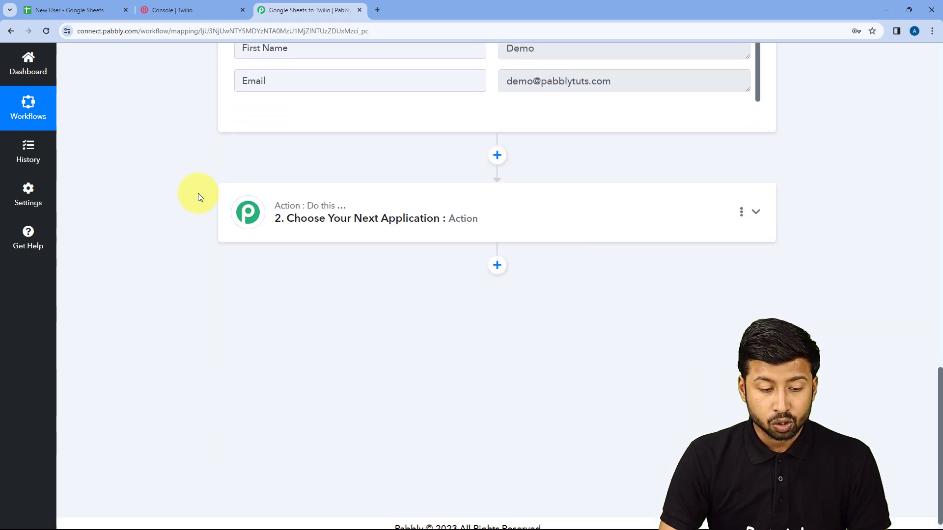
left_click(472, 198)
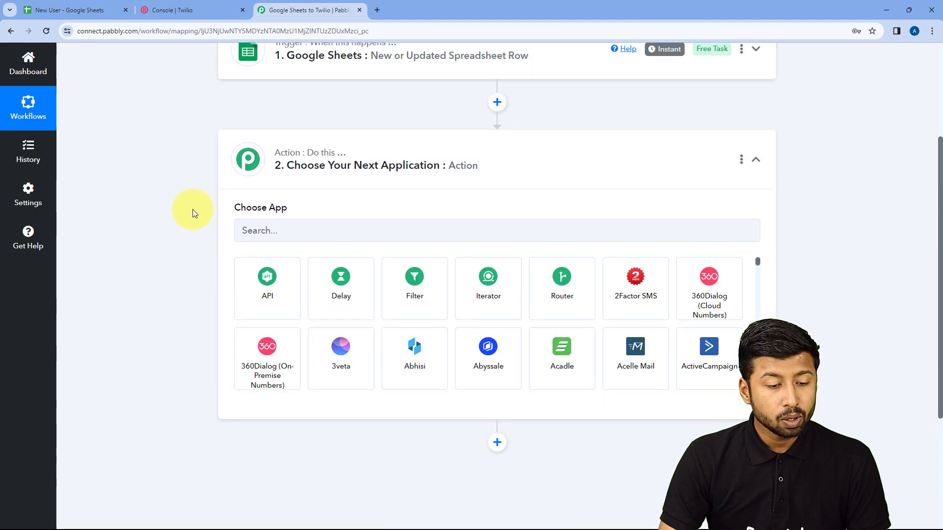
left_click(270, 253)
type("Twilio")
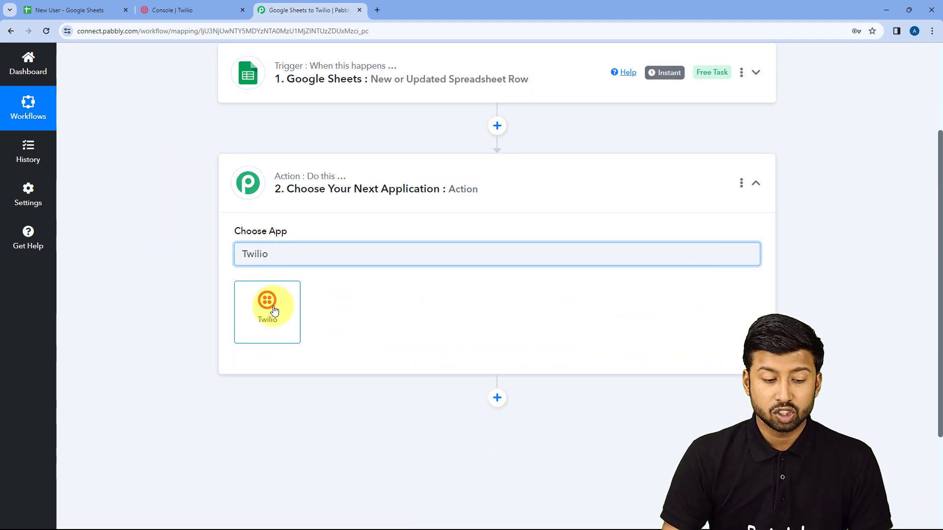
left_click(273, 312)
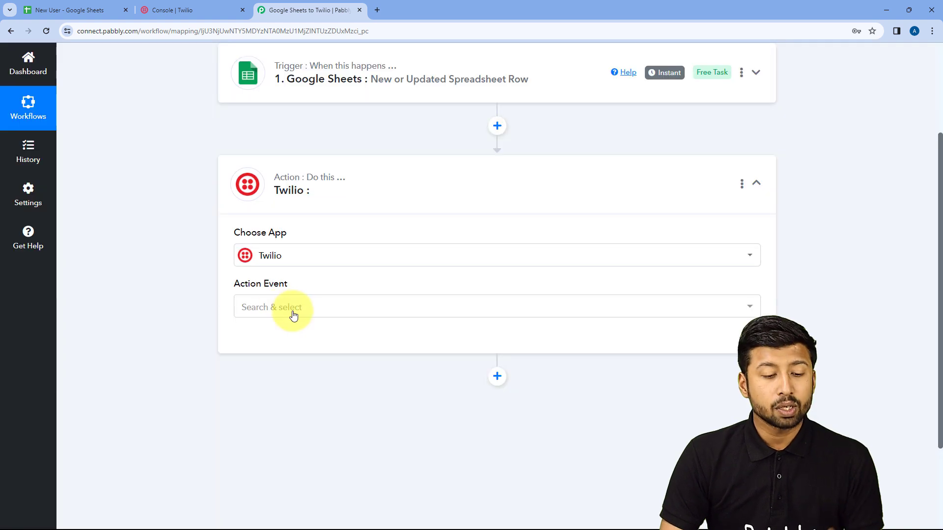
- Set the Twilio action event to Send SMS Message and bring up the account connection
left_click(318, 307)
scroll(161, 297, "down", 2)
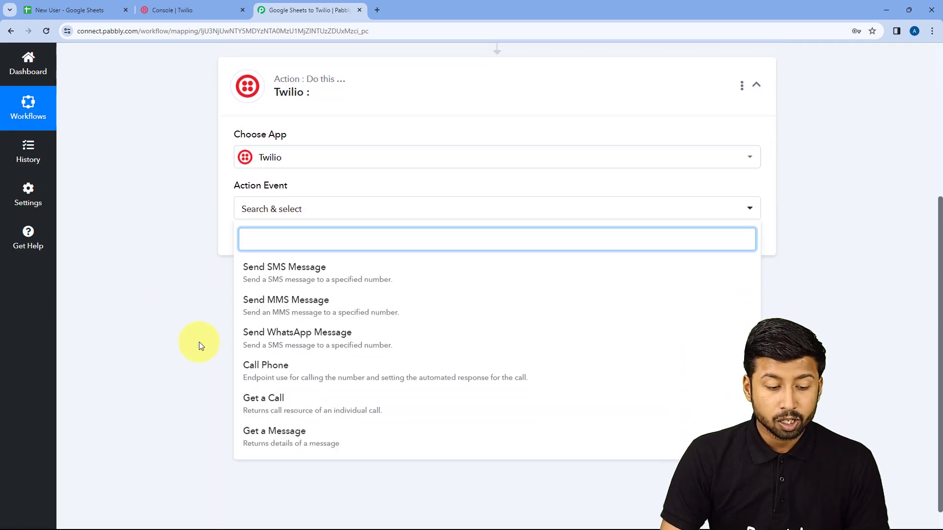
left_click(357, 274)
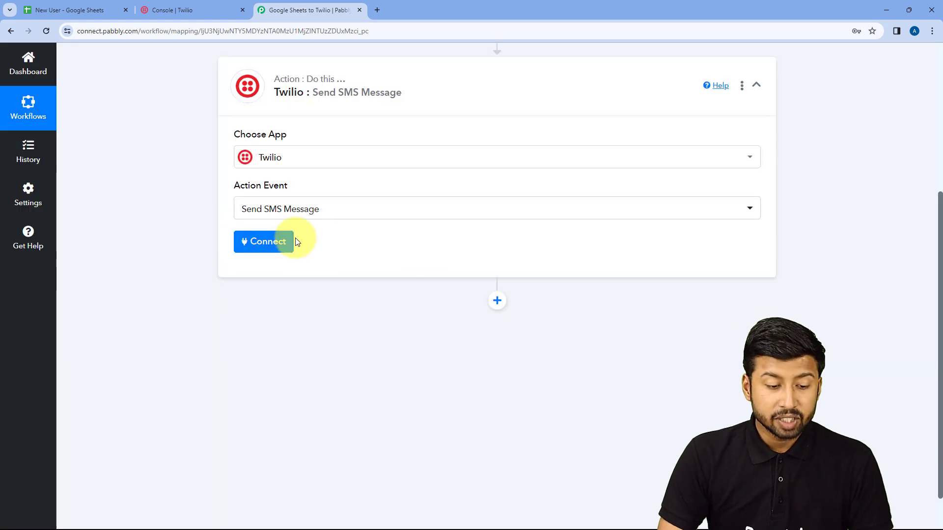
left_click(268, 241)
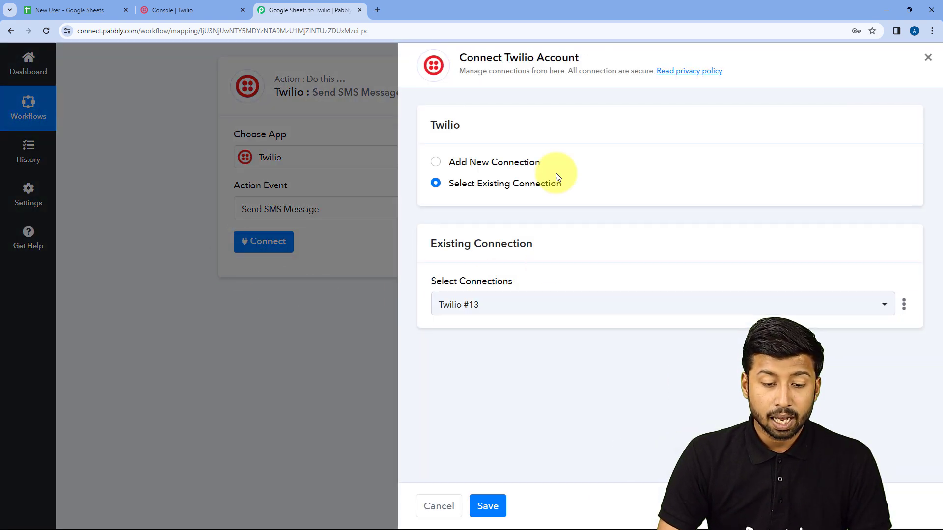
- Start a new Twilio connection (Twilio #14), then switch to the Twilio console for credentials
left_click(436, 163)
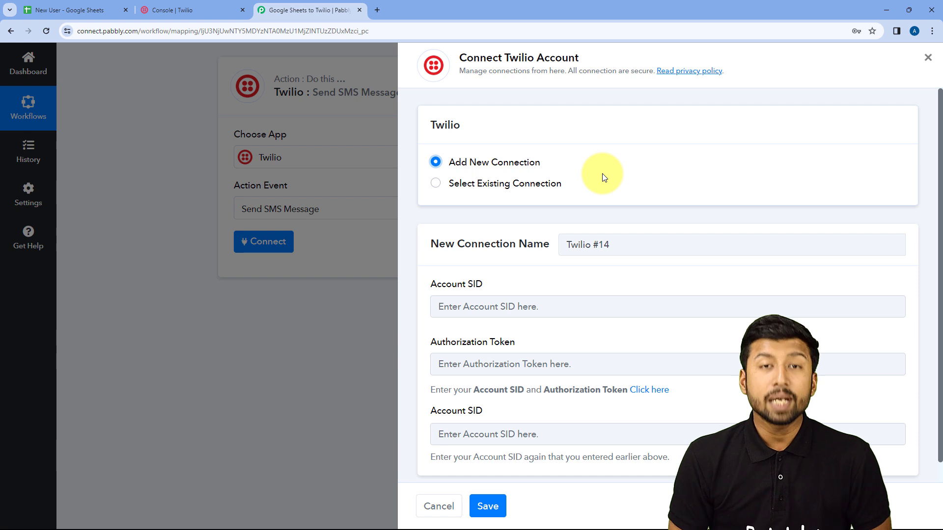
scroll(602, 173, "down", 1)
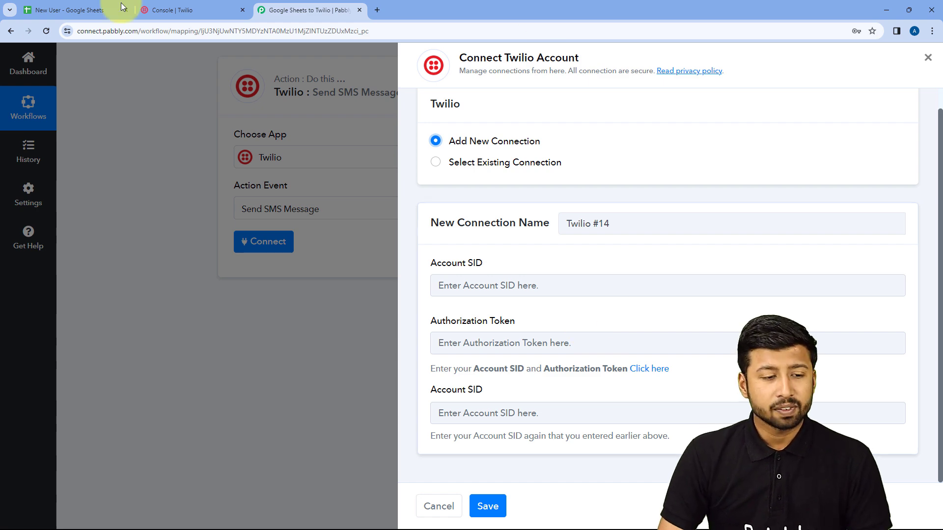
left_click(172, 10)
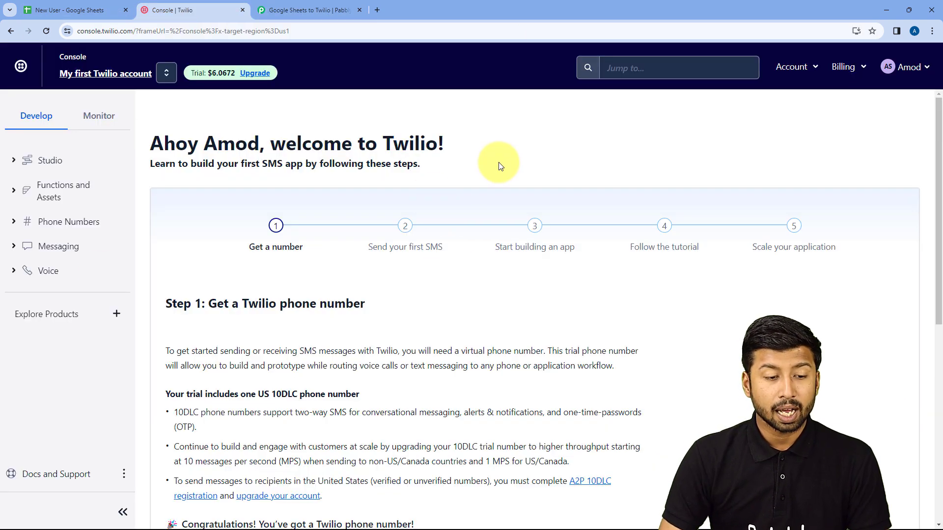
- Scroll to Account Info in the Twilio Console and copy the Account SID
scroll(499, 167, "down", 5)
scroll(499, 169, "down", 3)
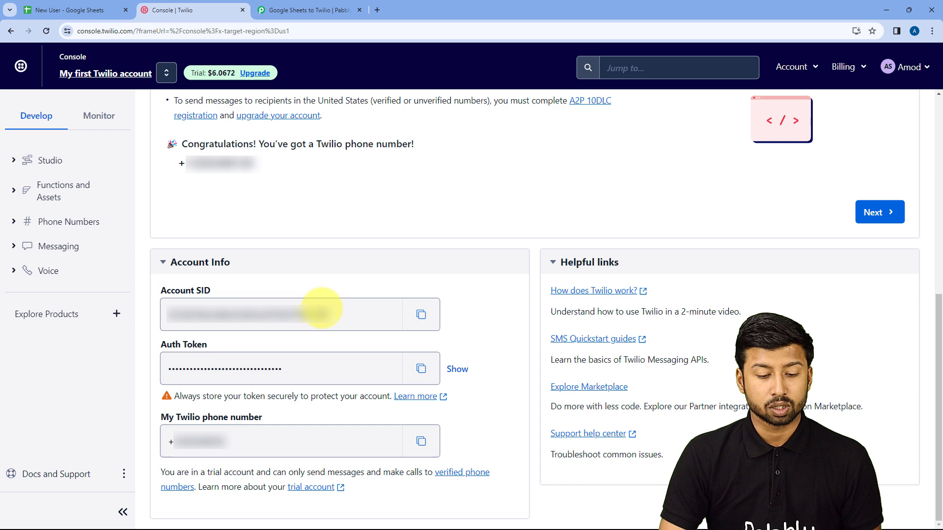
left_click(421, 315)
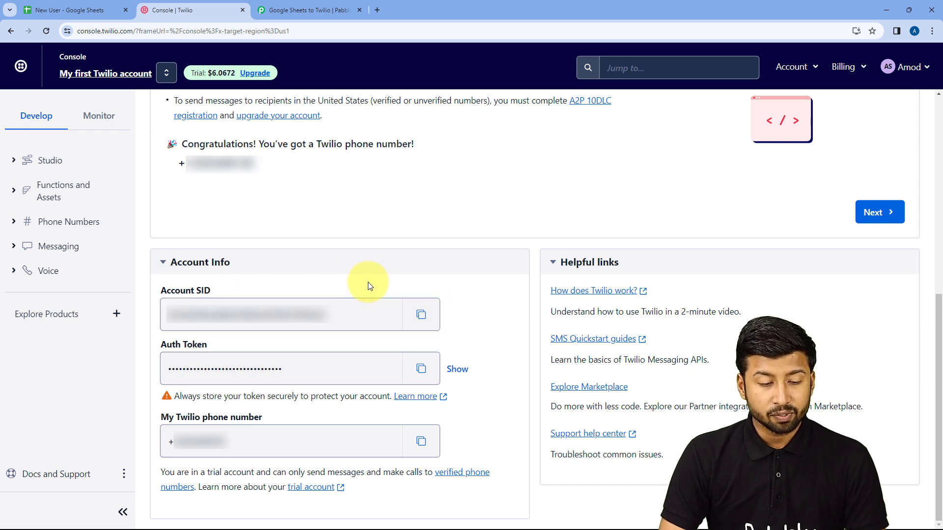
- Paste the Twilio Account SID into both Account SID fields of the Pabbly connection form
left_click(304, 10)
left_click(475, 290)
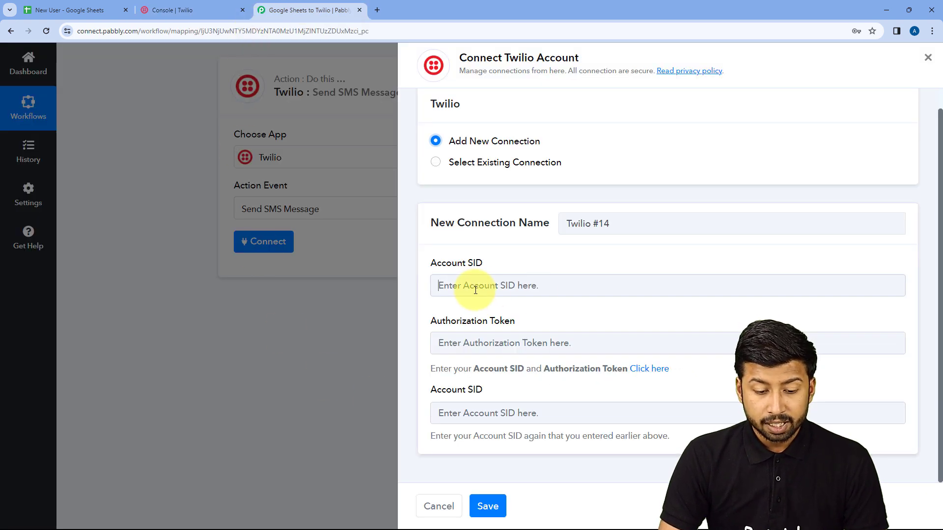
right_click(475, 290)
left_click(487, 388)
left_click(456, 414)
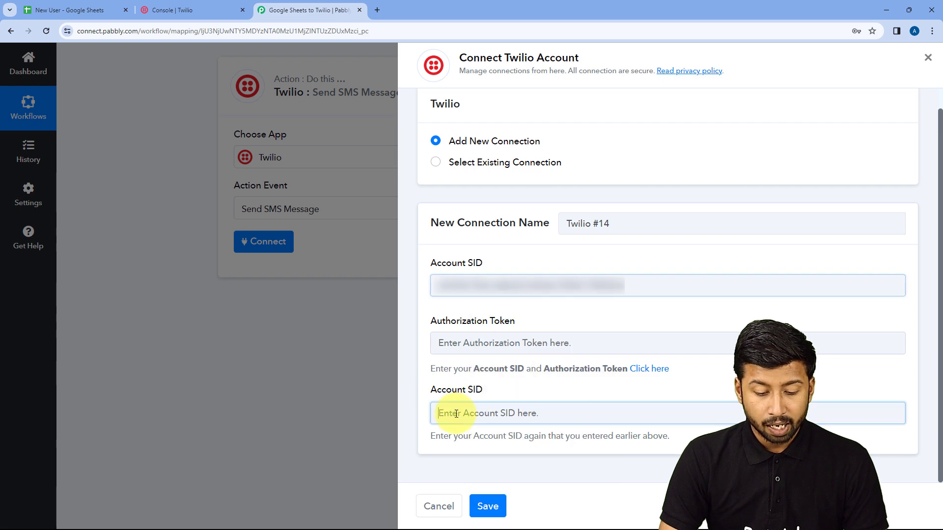
right_click(456, 414)
left_click(472, 302)
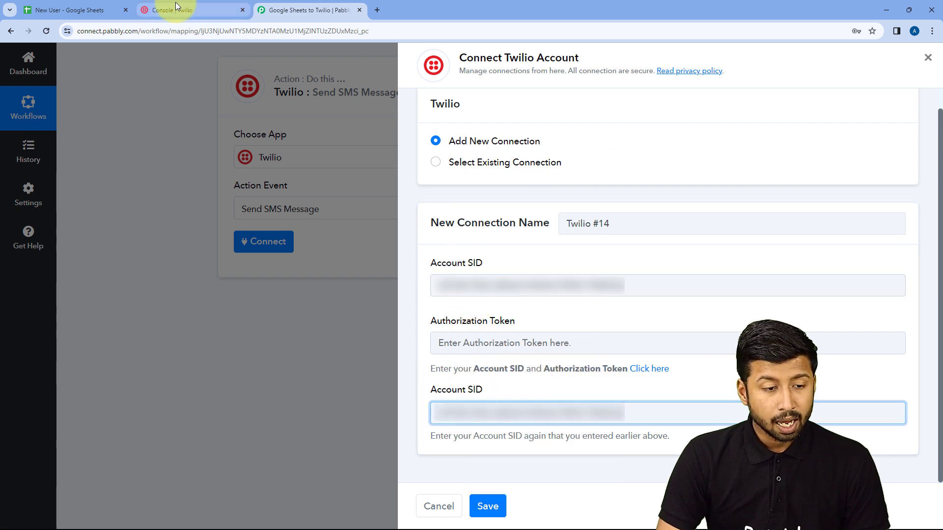
- Copy the Auth Token from the Twilio console into Authorization Token and save the connection
left_click(177, 7)
left_click(421, 368)
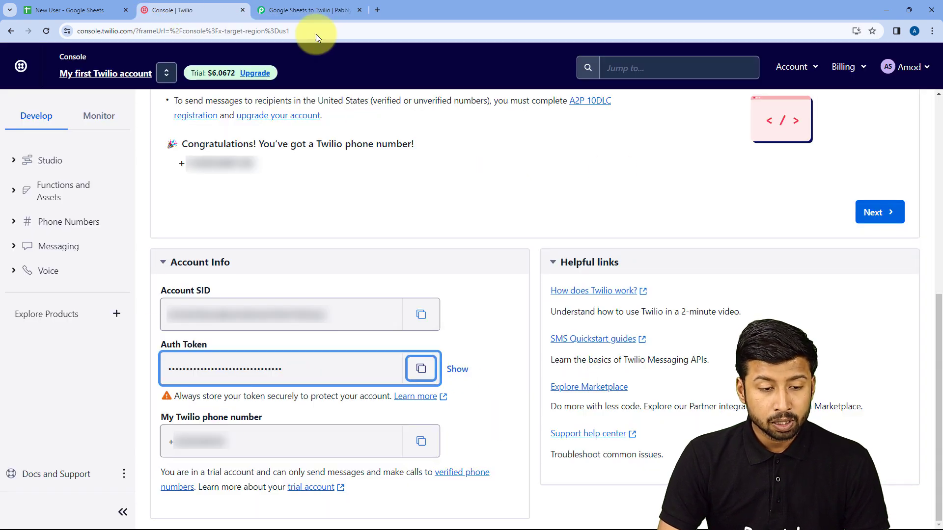
left_click(308, 10)
left_click(446, 343)
right_click(458, 347)
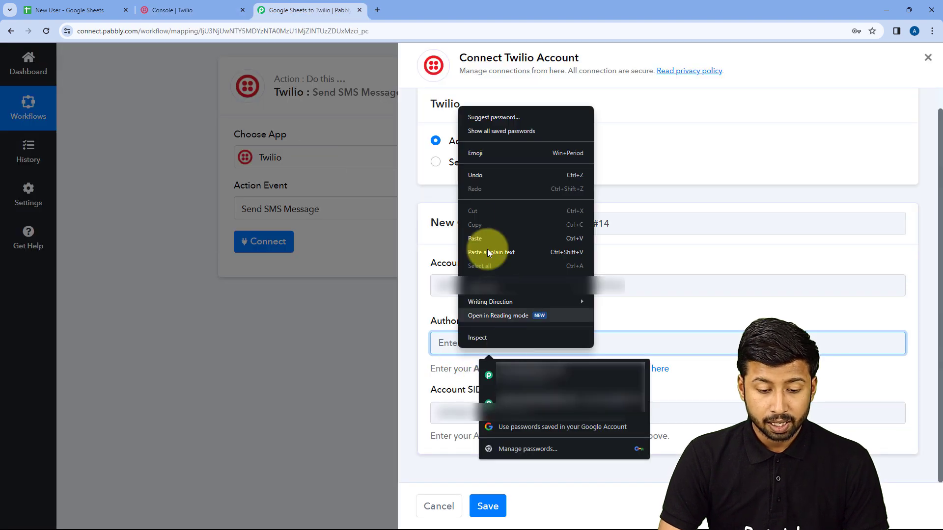
left_click(485, 238)
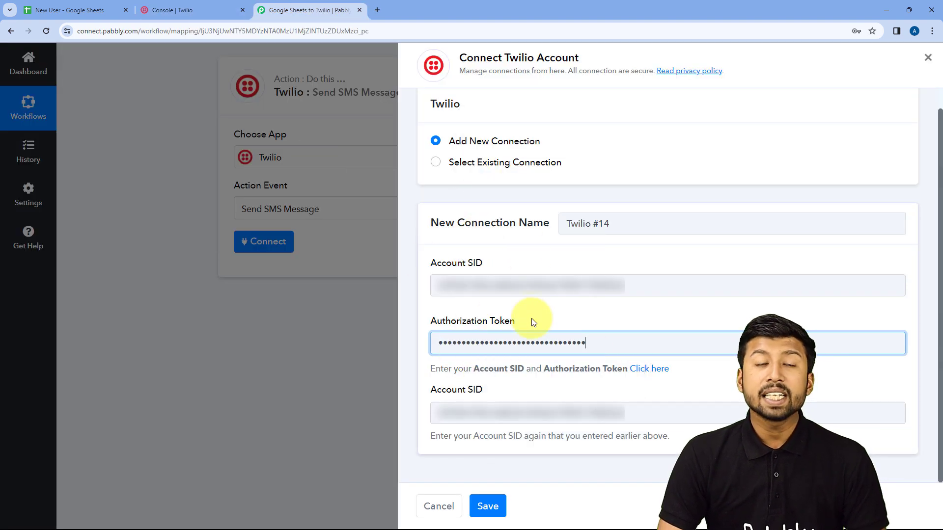
left_click(488, 509)
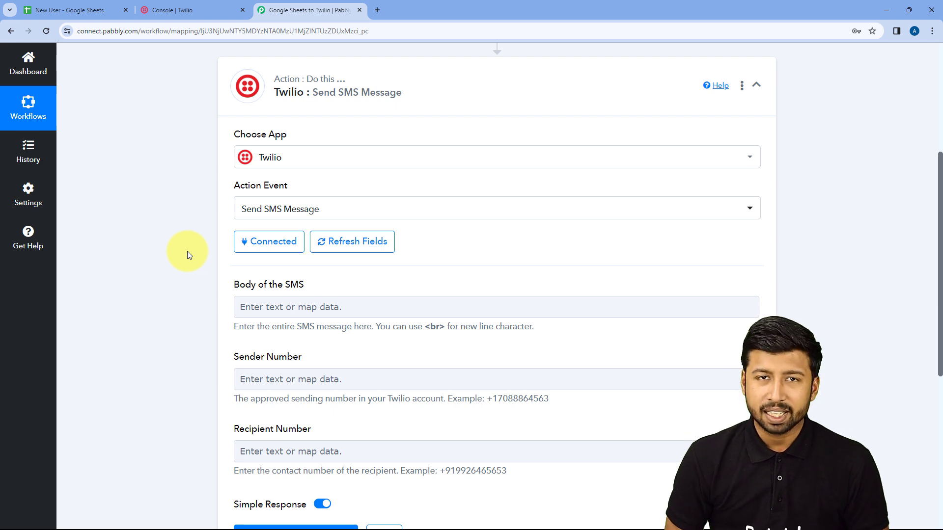
- Begin the SMS body by typing 'He'
scroll(187, 251, "down", 2)
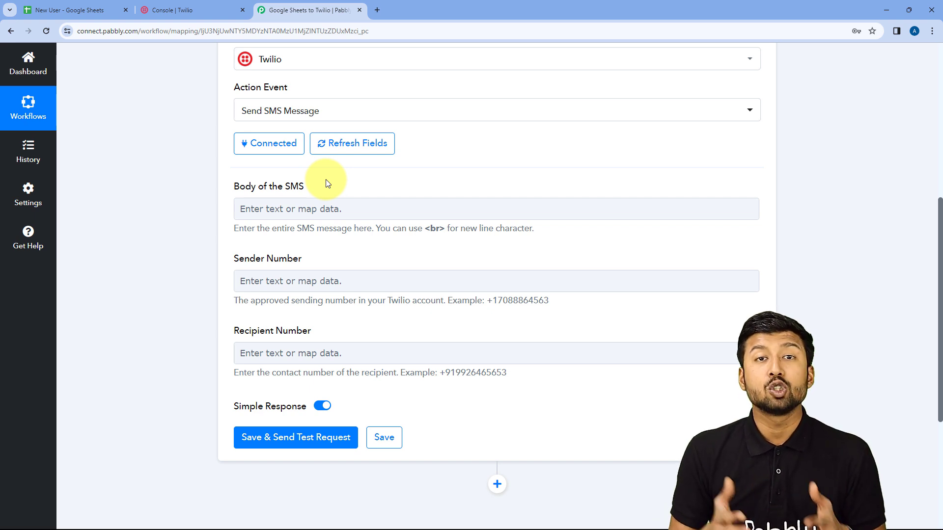
left_click(278, 210)
type("Hello")
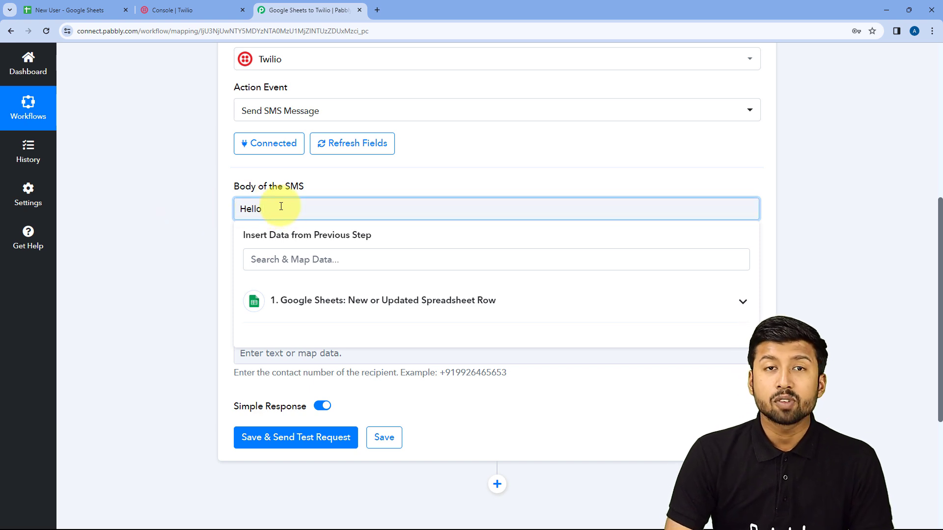
- Compare against the spreadsheet, then expand the Google Sheets trigger step to view its captured row fields
left_click(28, 7)
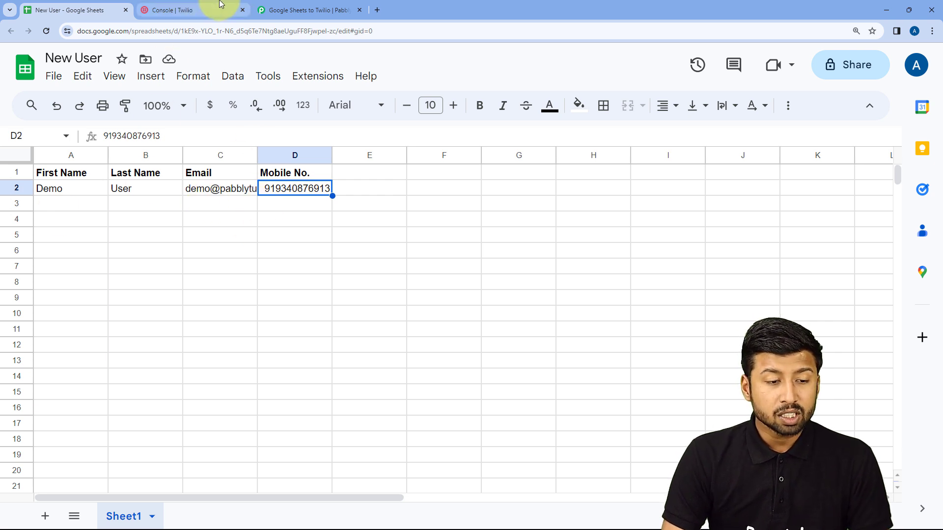
left_click(270, 9)
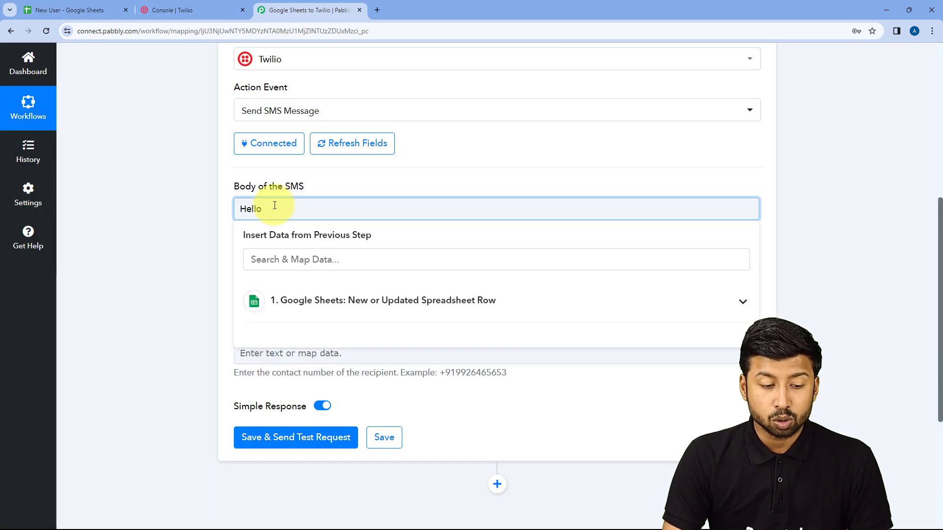
scroll(415, 187, "up", 6)
left_click(415, 179)
scroll(179, 221, "down", 8)
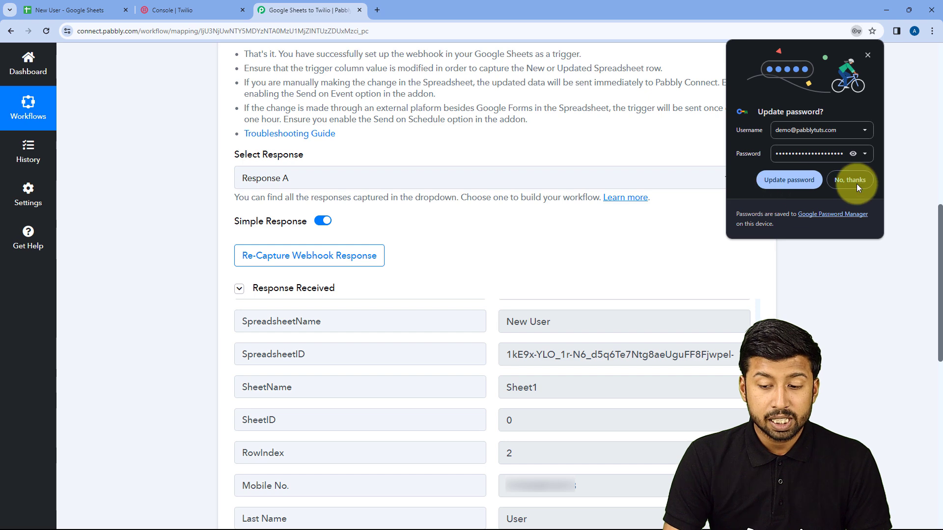
- Dismiss the browser's password-saving prompt and select the captured First Name value
left_click(858, 181)
scroll(518, 223, "down", 3)
scroll(520, 230, "down", 3)
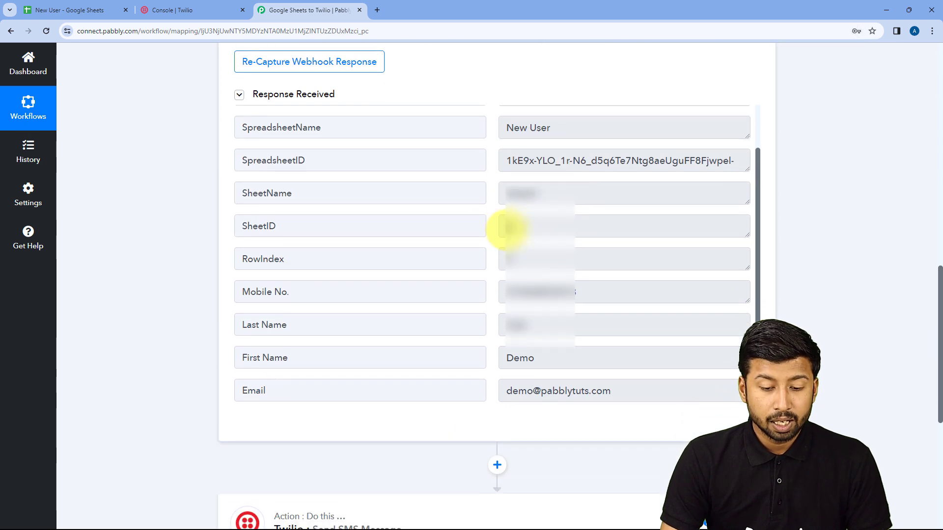
left_click_drag(555, 256, 482, 246)
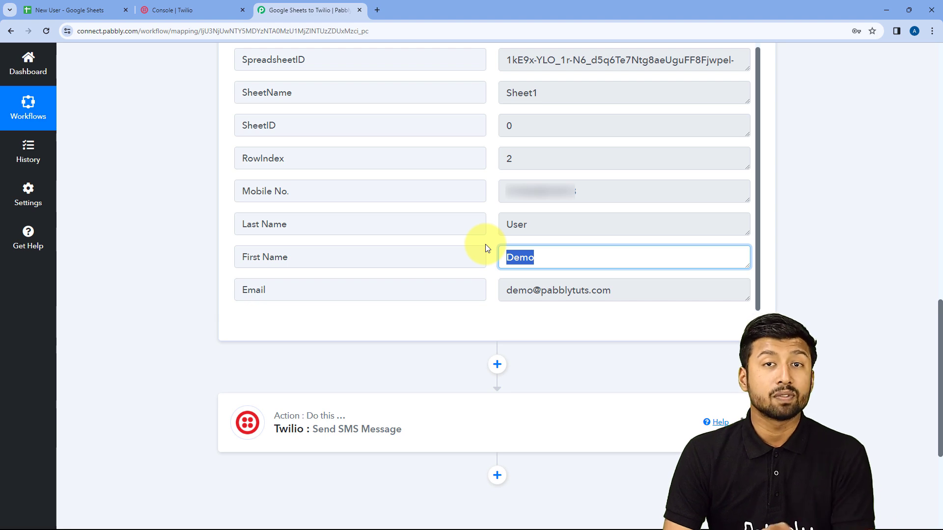
- After checking the New User spreadsheet, expand the Twilio Send SMS Message action
left_click(89, 9)
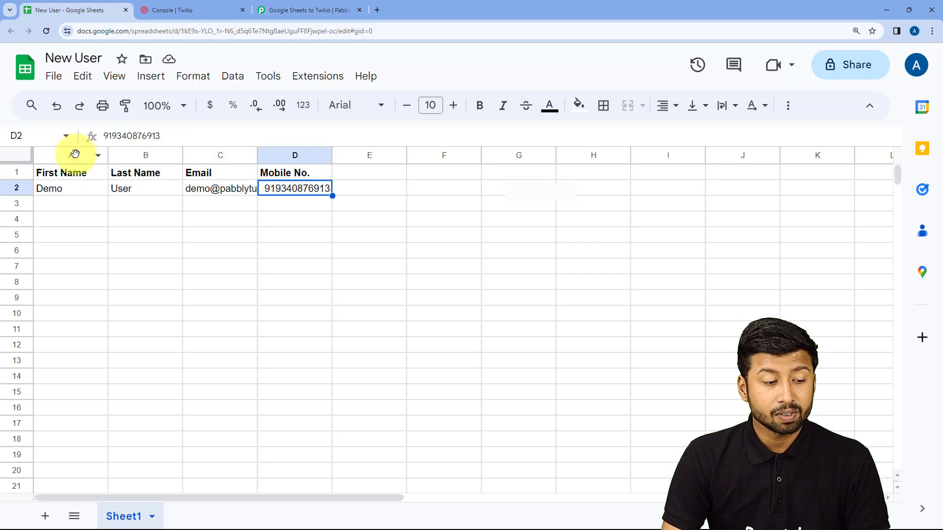
left_click(263, 10)
left_click(552, 255)
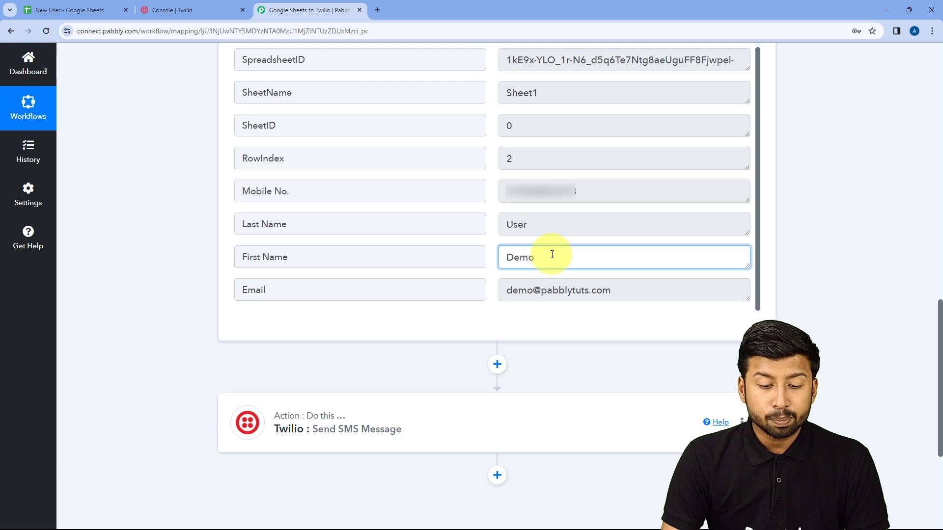
left_click(372, 402)
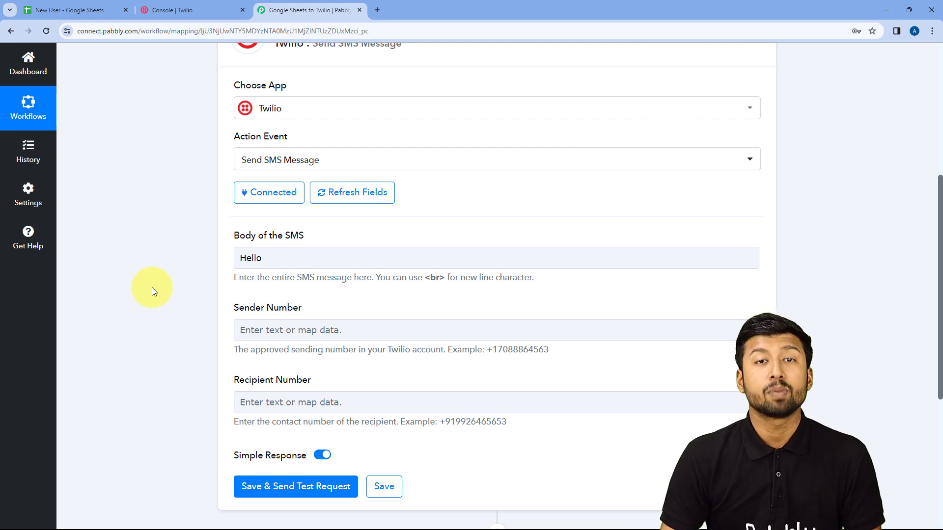
- Type 'Hello' in the SMS body and insert the Google Sheets First Name field after it
left_click(274, 255)
type("Hello")
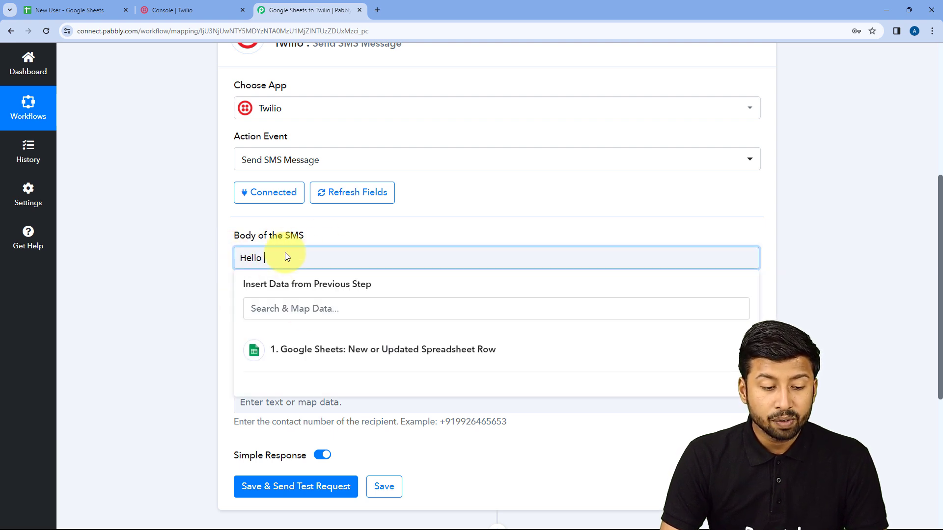
left_click(344, 349)
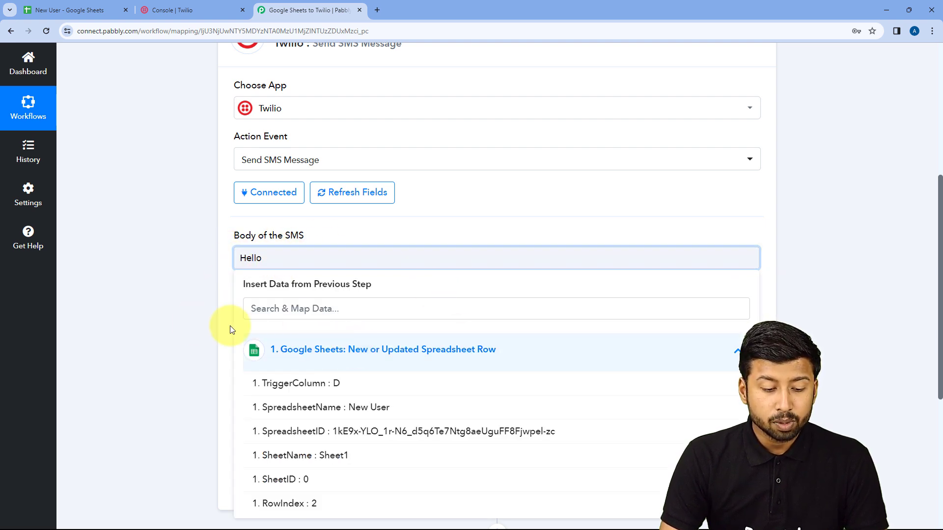
scroll(179, 322, "down", 4)
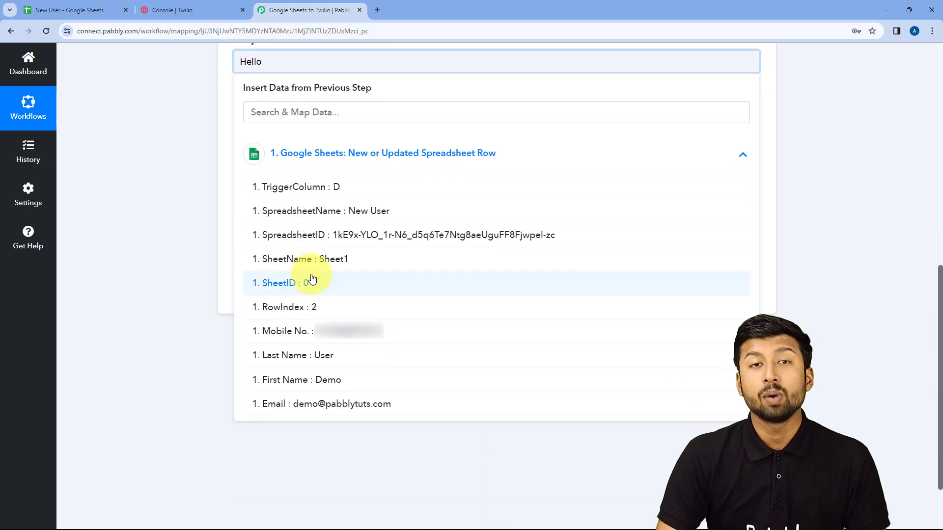
left_click(310, 383)
left_click(166, 161)
scroll(166, 161, "up", 2)
left_click(418, 164)
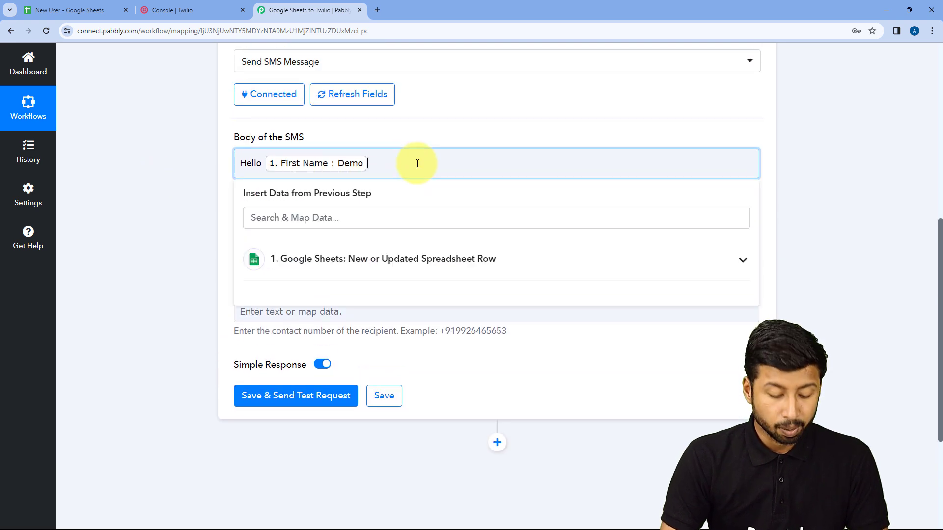
- Add the lines 'Welcome to Pabbly...' and 'Till thn, you can chekout the product brochure sent to you o'
type(",")
key("Return")
type("Welcome to Pabbly. One of our team members will get")
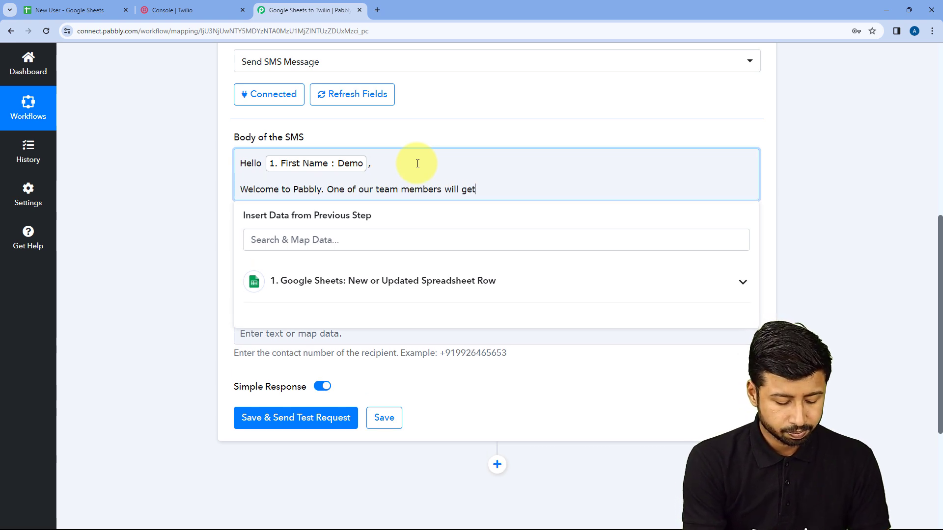
type(" back to you shortly.")
key("Return")
key("Return")
type("Till thn, you can chekout the product brochure sent to you on")
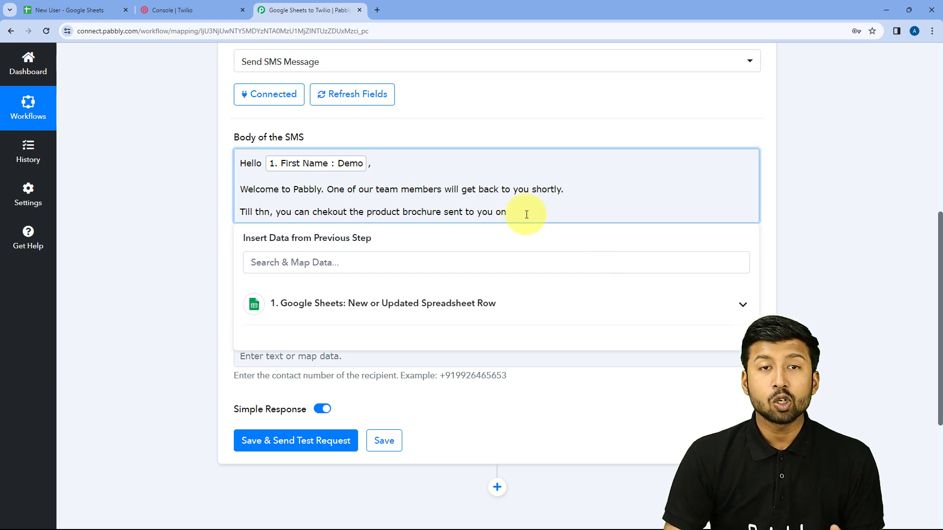
- After checking the Email cell C2, insert the Google Sheets Email field after 'sent to you on'
left_click(59, 10)
left_click(188, 190)
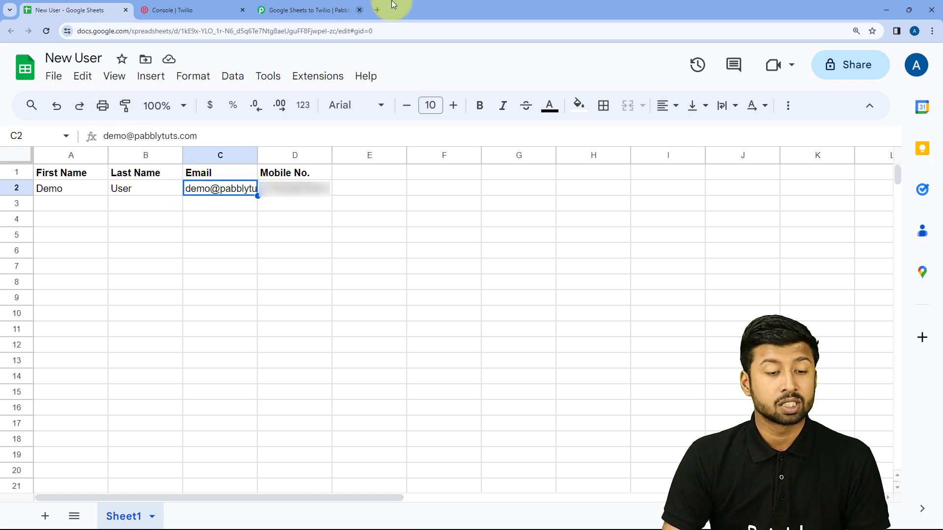
left_click(305, 10)
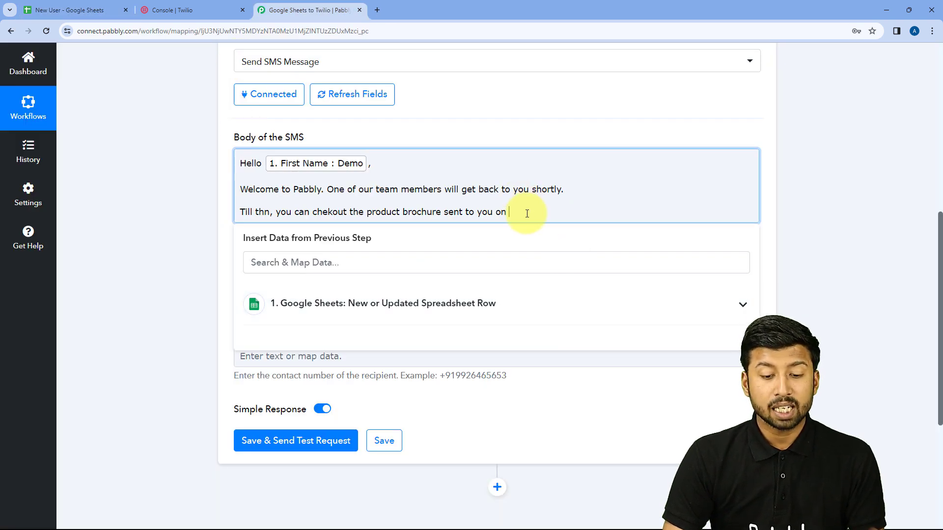
left_click(373, 304)
scroll(375, 371, "down", 1)
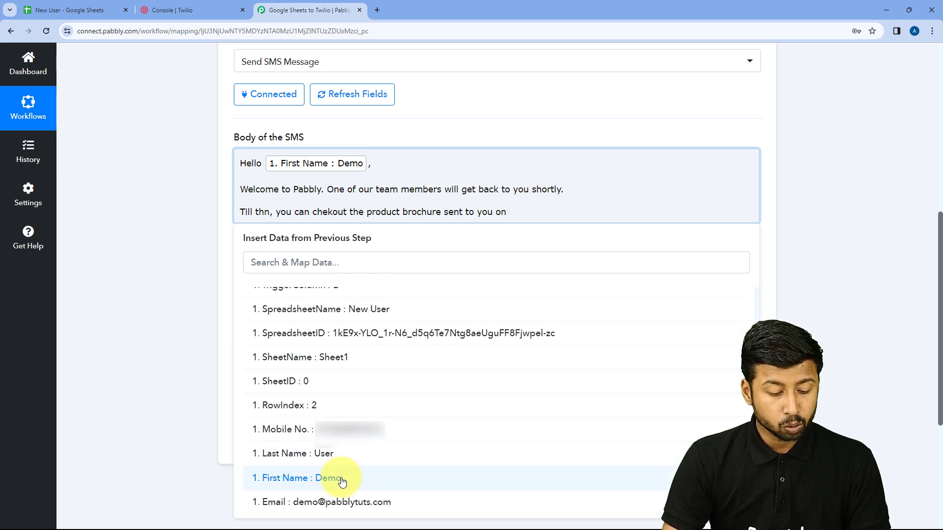
left_click(360, 504)
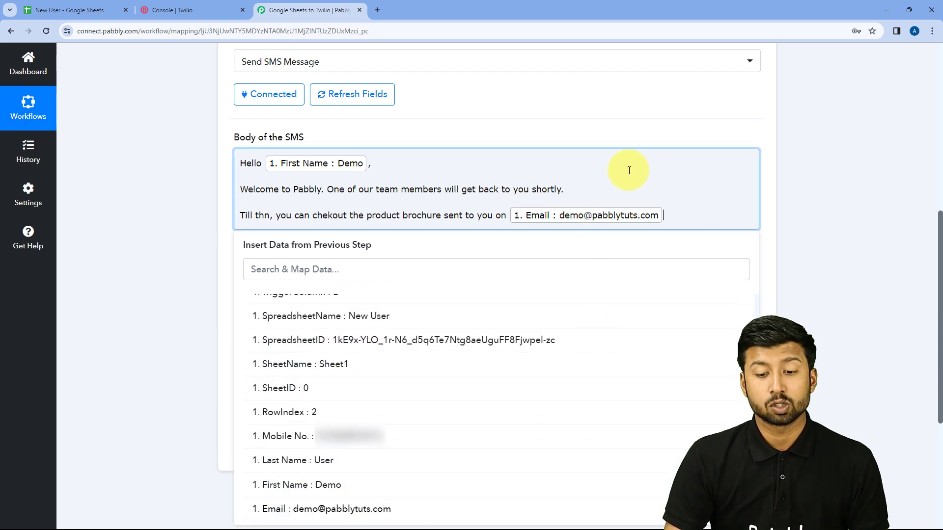
- Add a closing 'Thank You' line to the SMS body
key("Return")
type("Thank You")
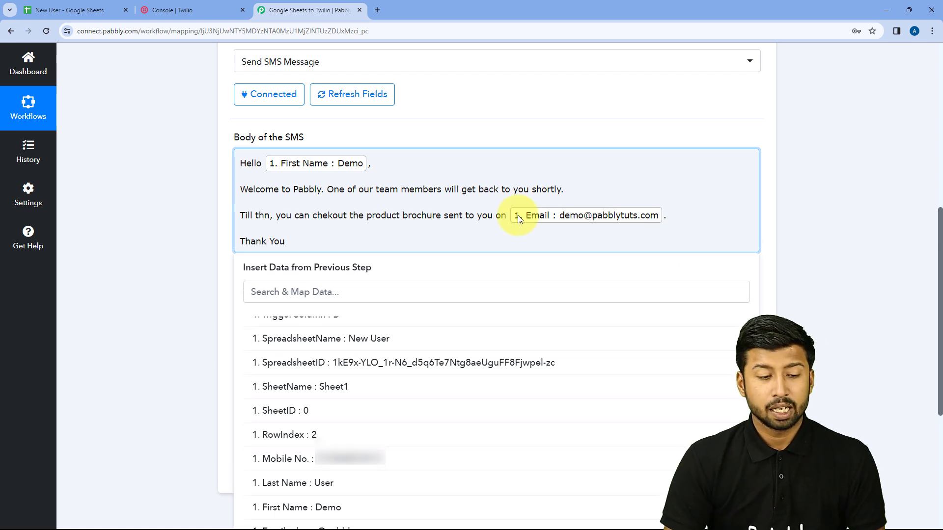
left_click(193, 217)
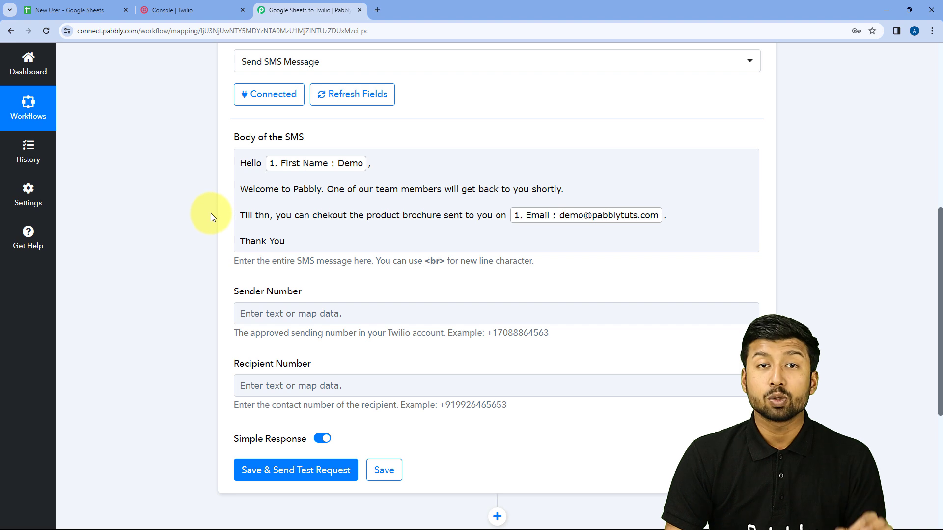
left_click(237, 156)
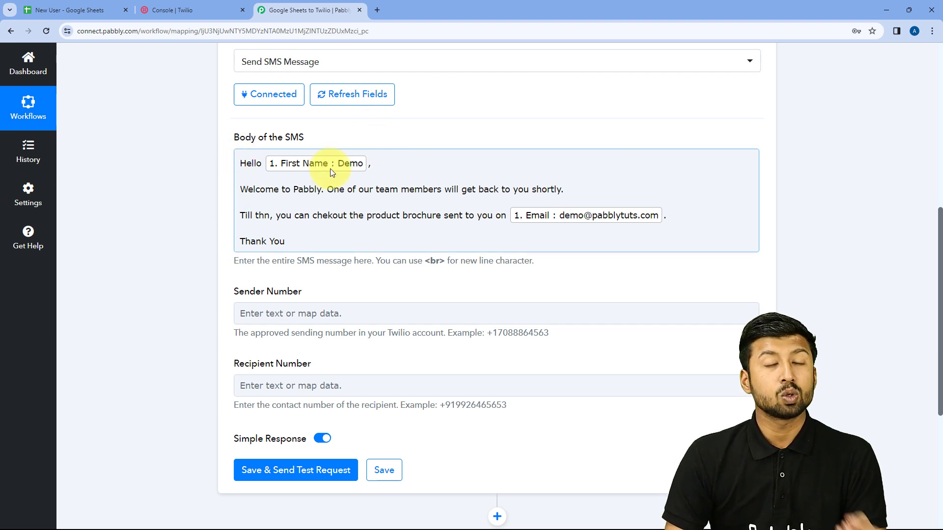
- Correct the typo 'thn' to 'then' in the SMS body and go to the New User spreadsheet
left_click(206, 11)
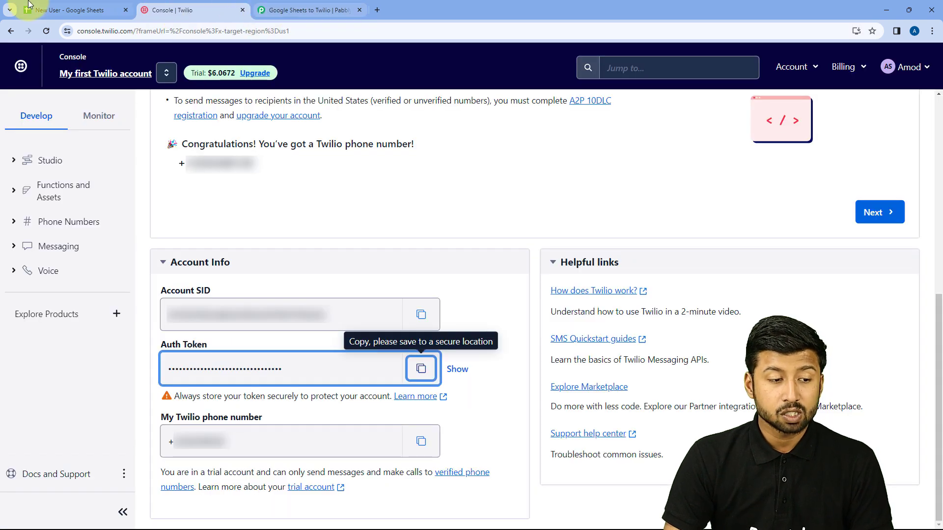
left_click(49, 10)
left_click(302, 10)
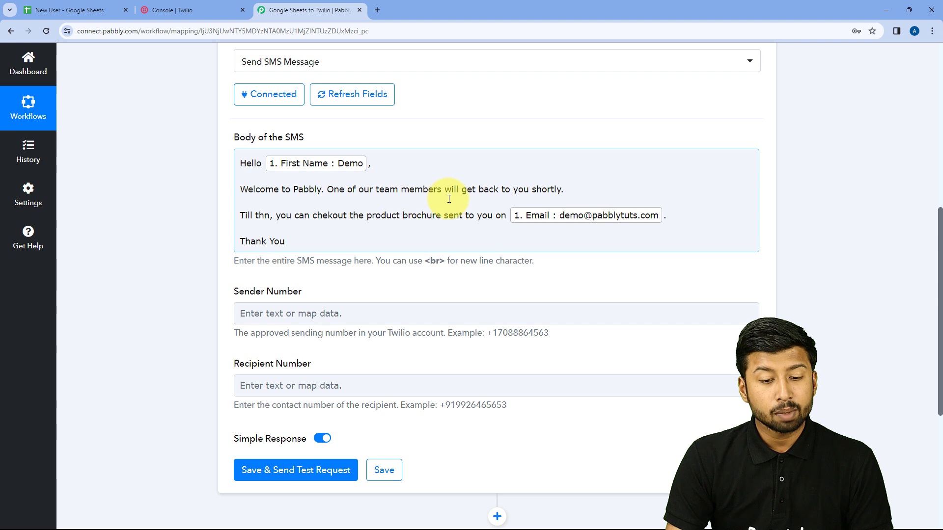
left_click(264, 216)
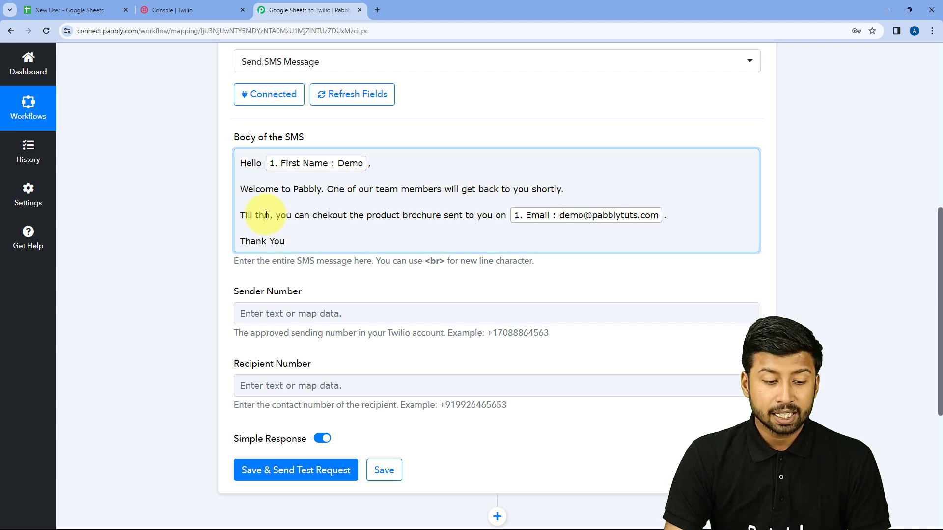
type("e")
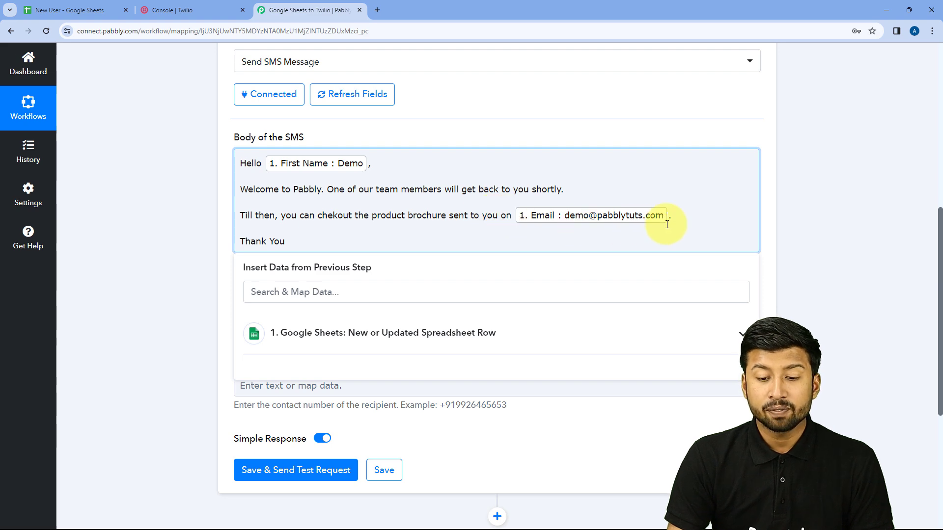
left_click(44, 10)
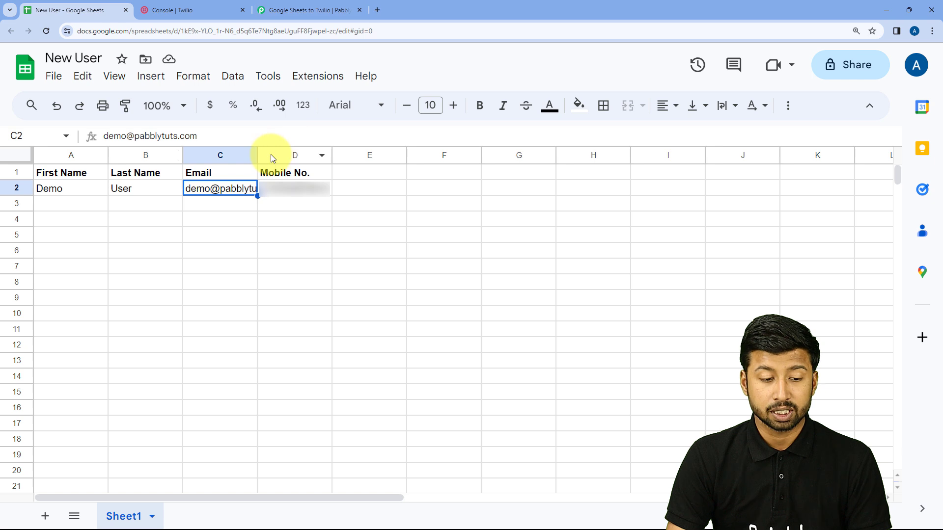
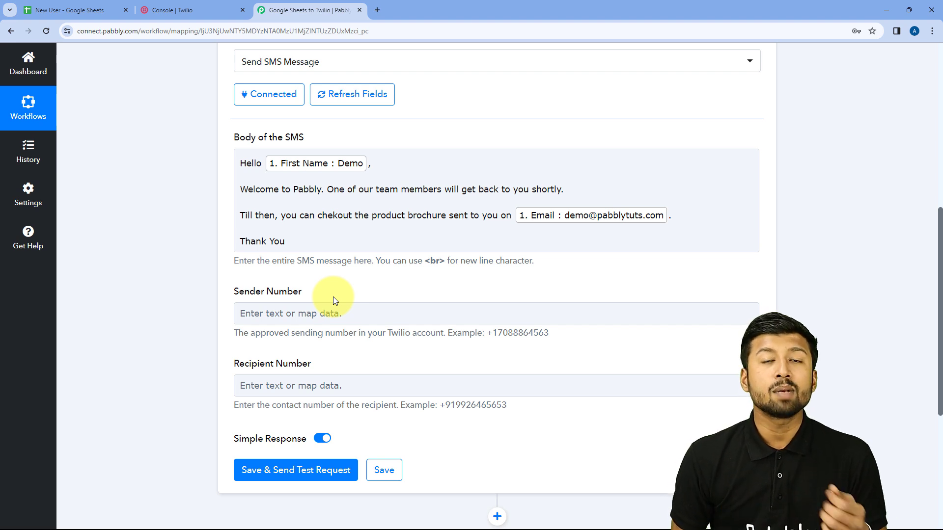
- Copy the phone number from the Twilio Console and paste it as plain text into Sender Number
left_click(190, 9)
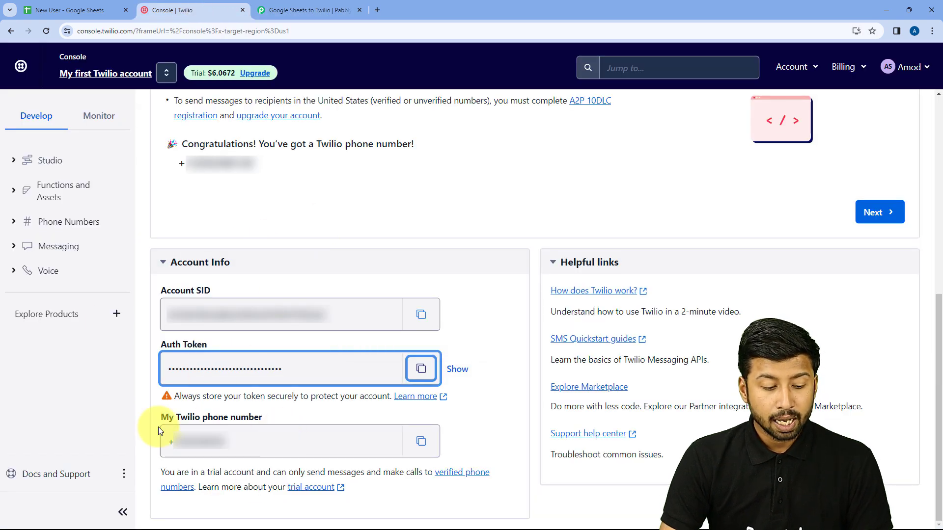
left_click(421, 441)
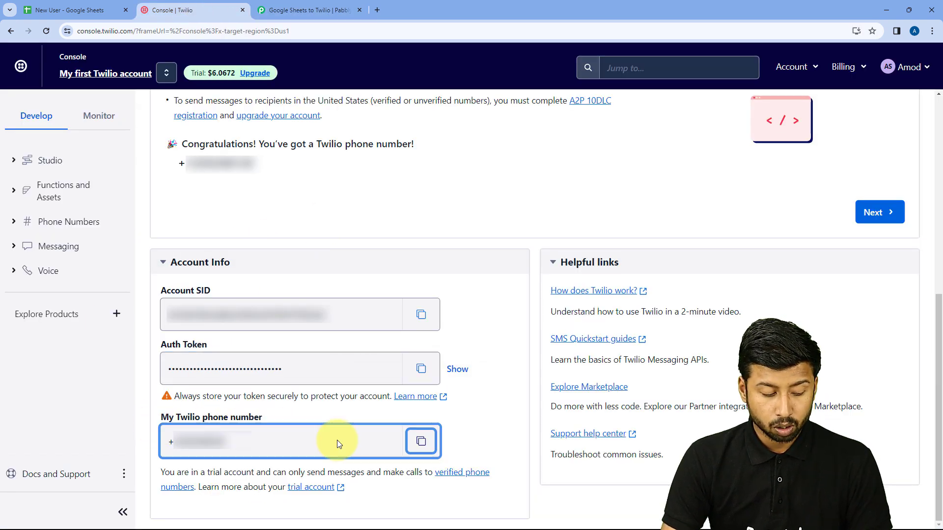
left_click(310, 7)
left_click(251, 313)
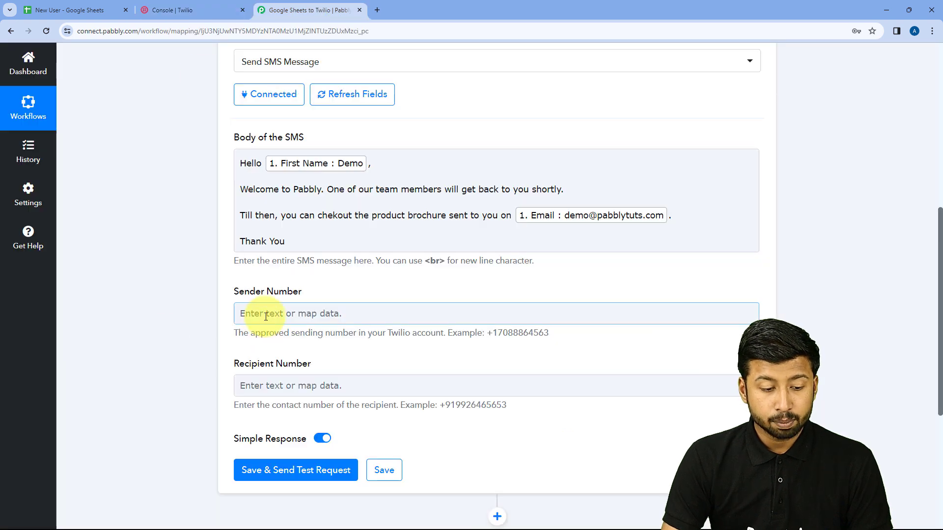
right_click(265, 315)
left_click(289, 217)
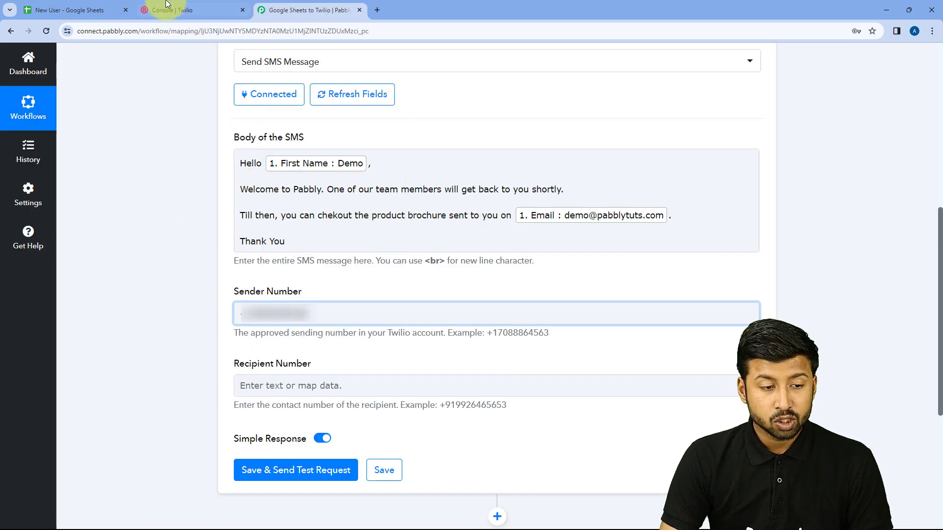
left_click(196, 9)
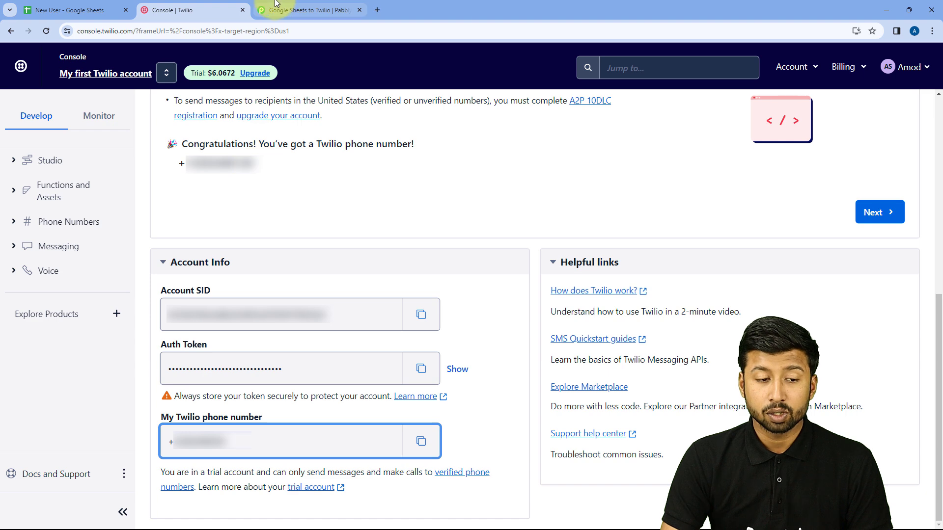
left_click(307, 10)
left_click(315, 364)
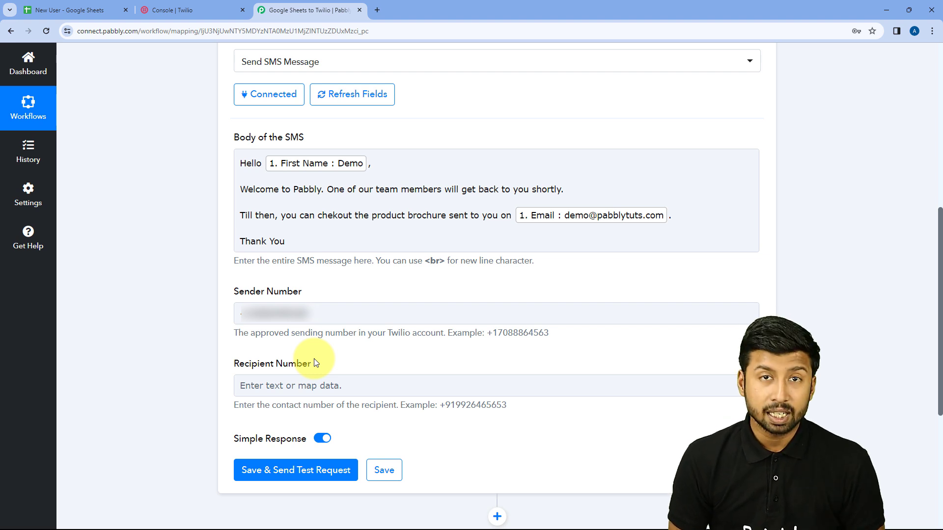
- Map the Google Sheets row's Mobile No. field into the Twilio Recipient Number
scroll(315, 363, "down", 3)
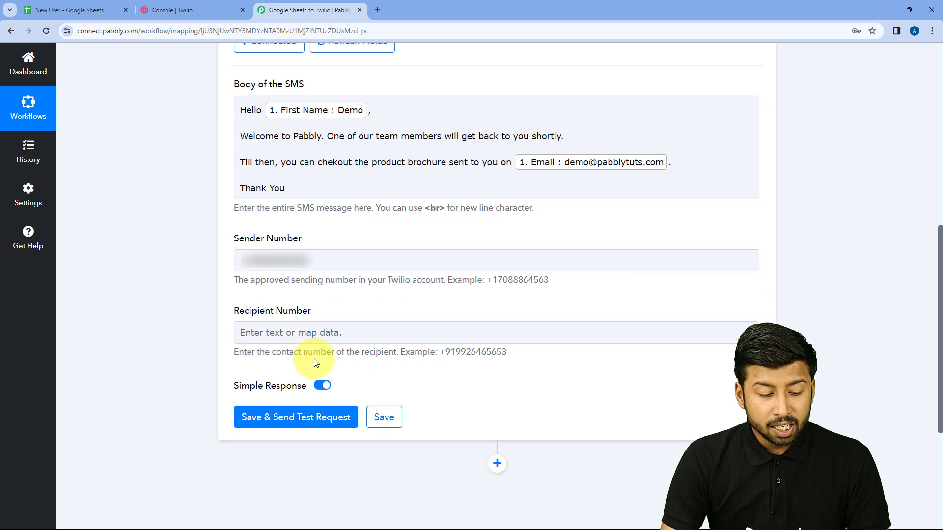
left_click(279, 238)
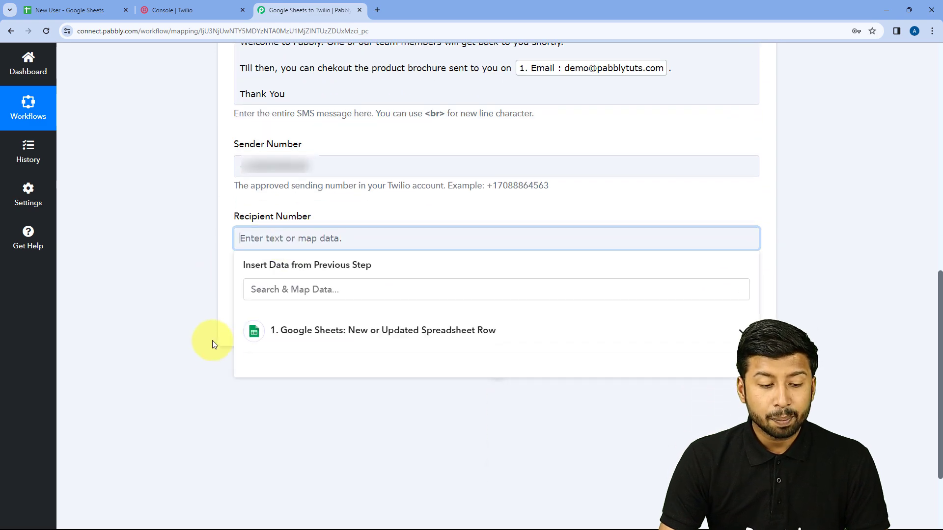
left_click(347, 333)
scroll(295, 403, "down", 2)
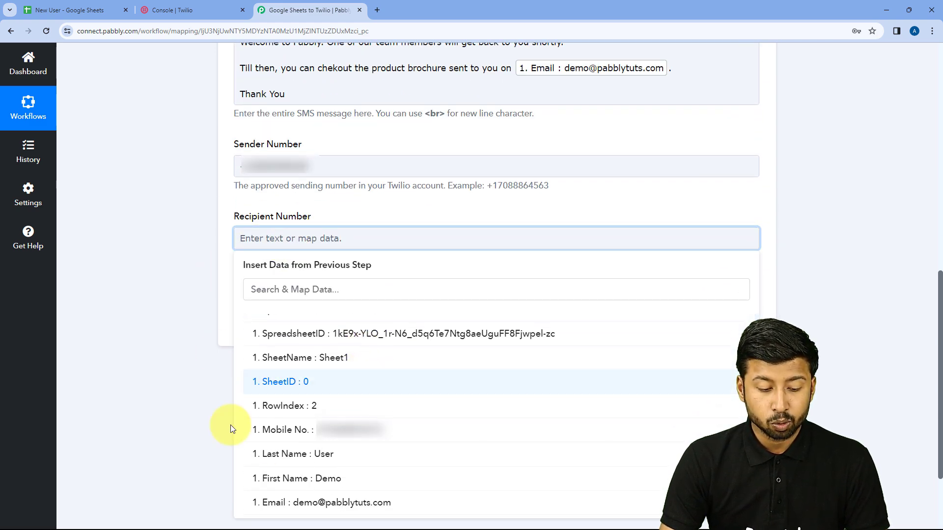
left_click(298, 431)
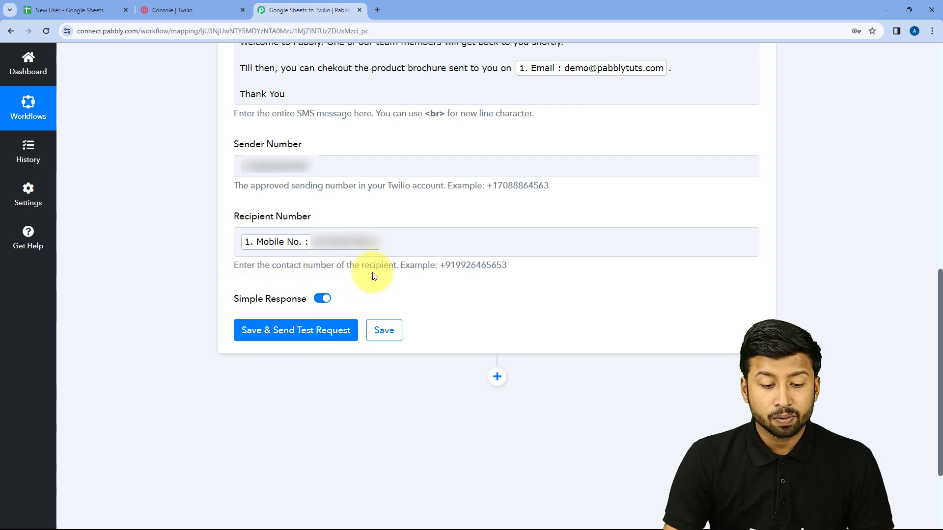
left_click_drag(440, 266, 456, 267)
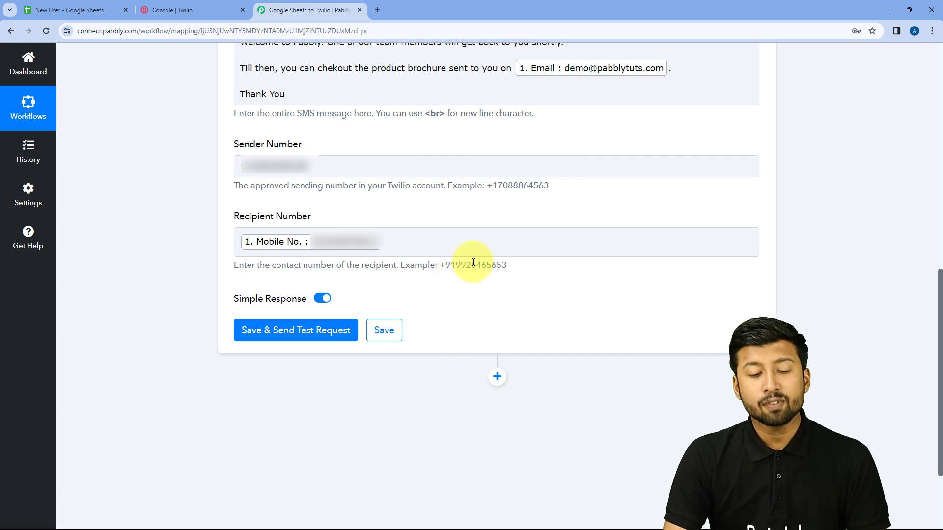
left_click_drag(440, 266, 449, 266)
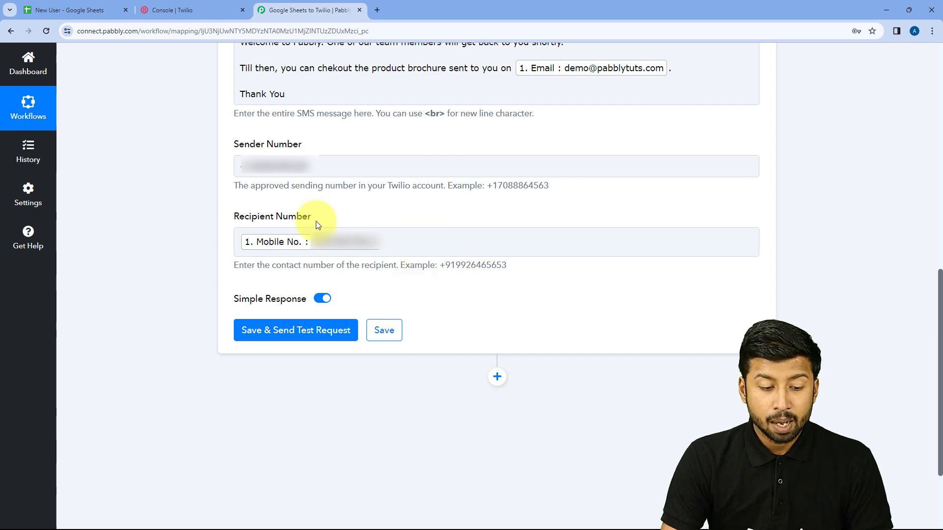
- Inspect the mobile number stored in cell D2 of the New User sheet, leaving it unchanged
left_click(68, 6)
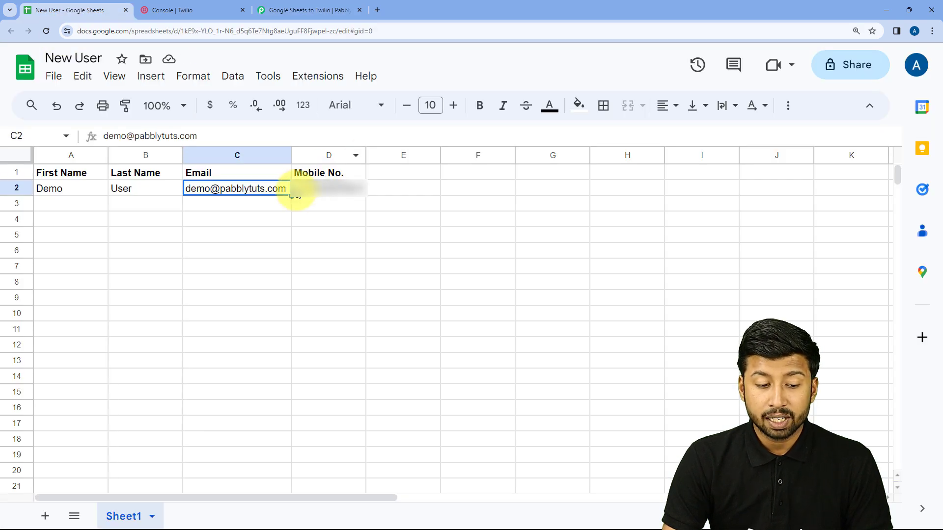
left_click(304, 195)
double_click(304, 193)
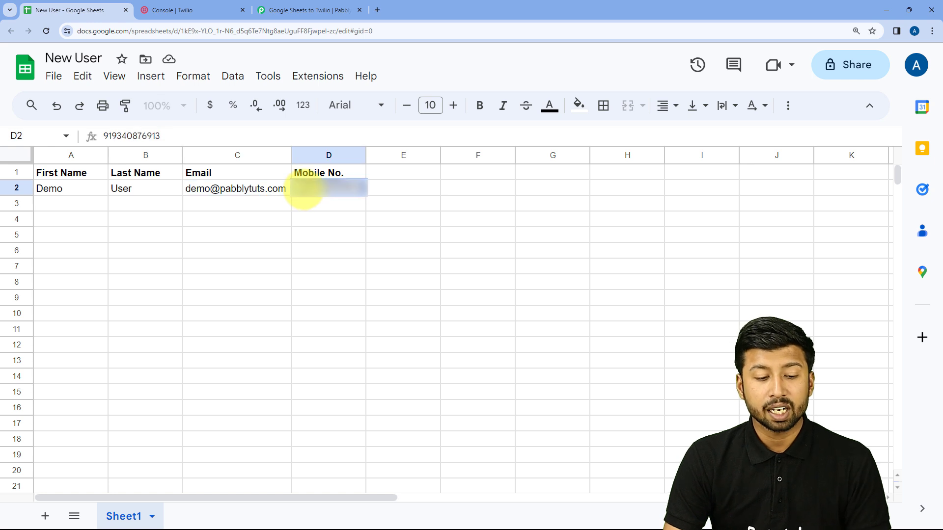
key("Return")
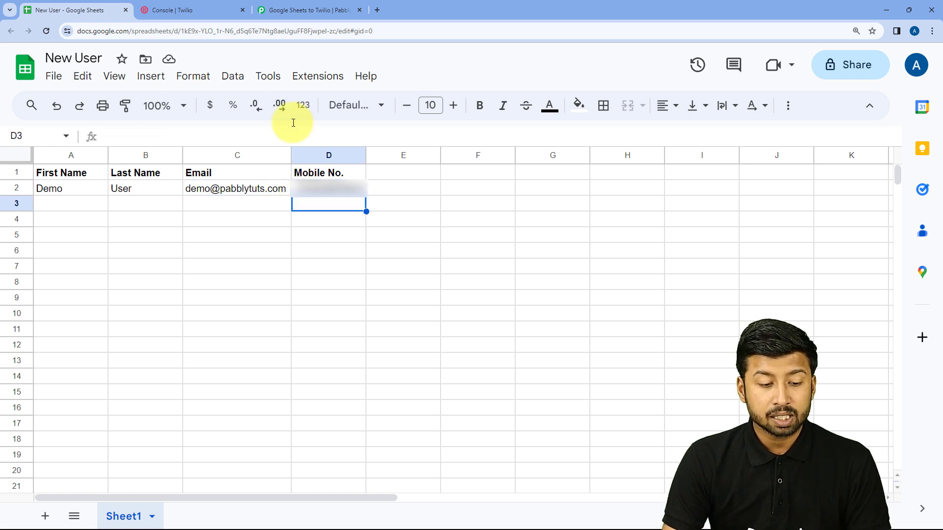
- Add a + sign before the Mobile No. token in Pabbly's Recipient Number
left_click(274, 6)
left_click(240, 243)
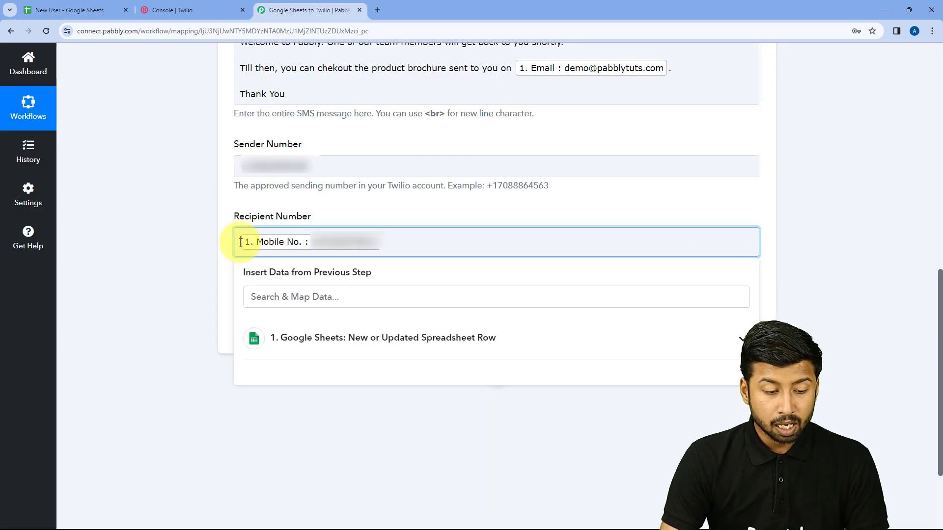
type("+")
left_click(219, 241)
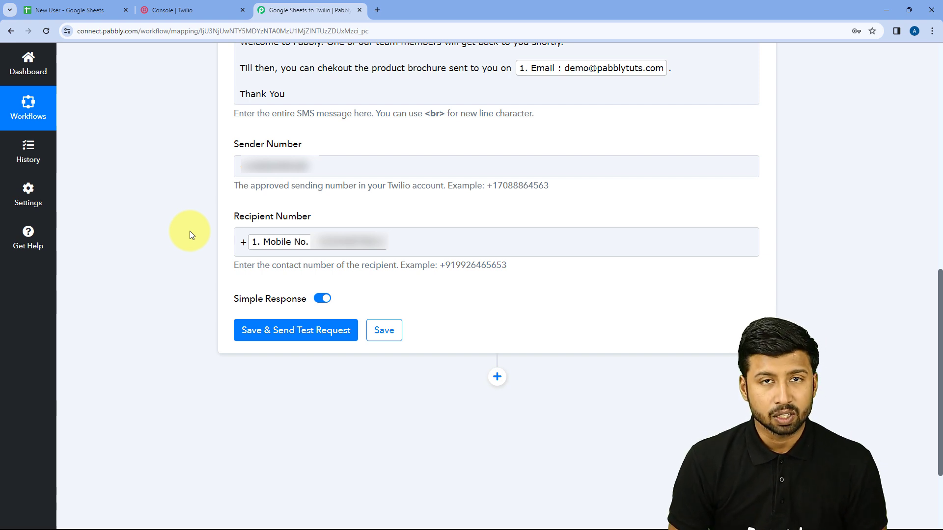
scroll(190, 231, "up", 2)
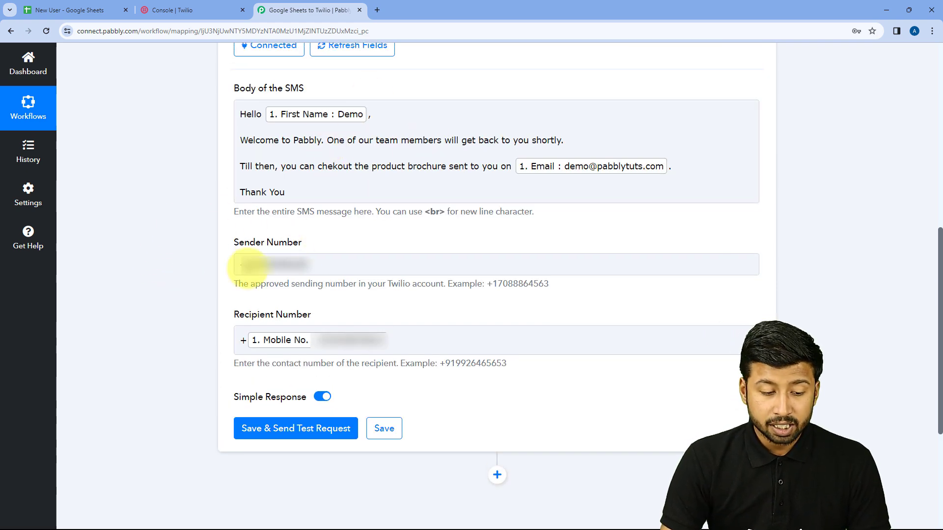
scroll(203, 294, "down", 2)
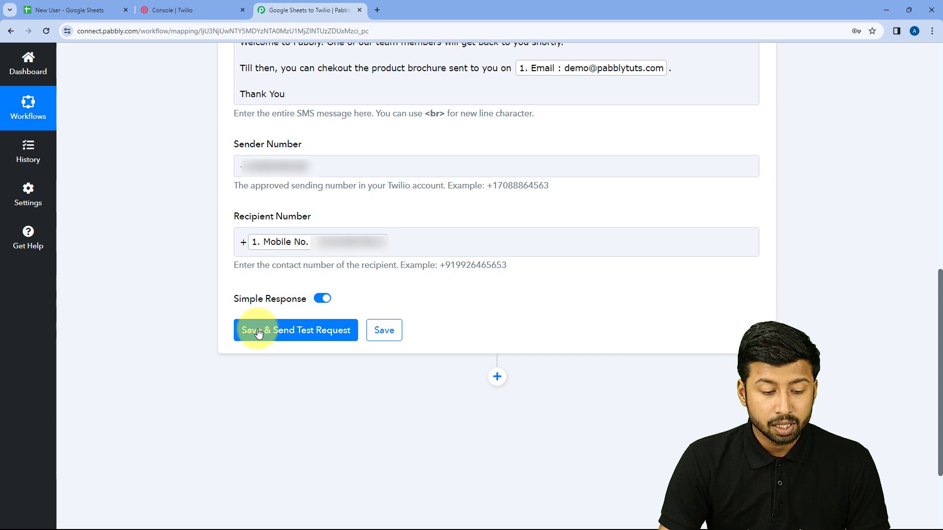
- Save the Send SMS action, send a test SMS, and review the Twilio response
left_click(301, 334)
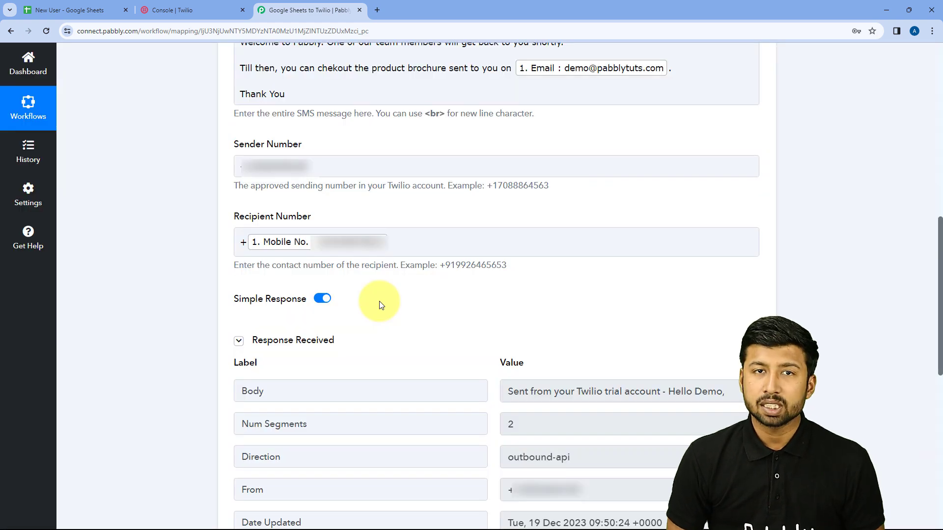
scroll(449, 317, "down", 2)
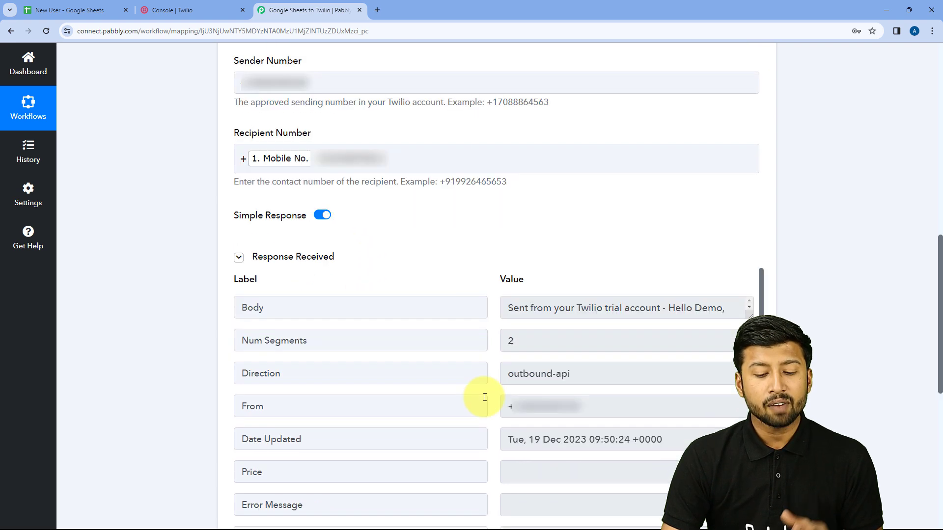
scroll(445, 260, "up", 1)
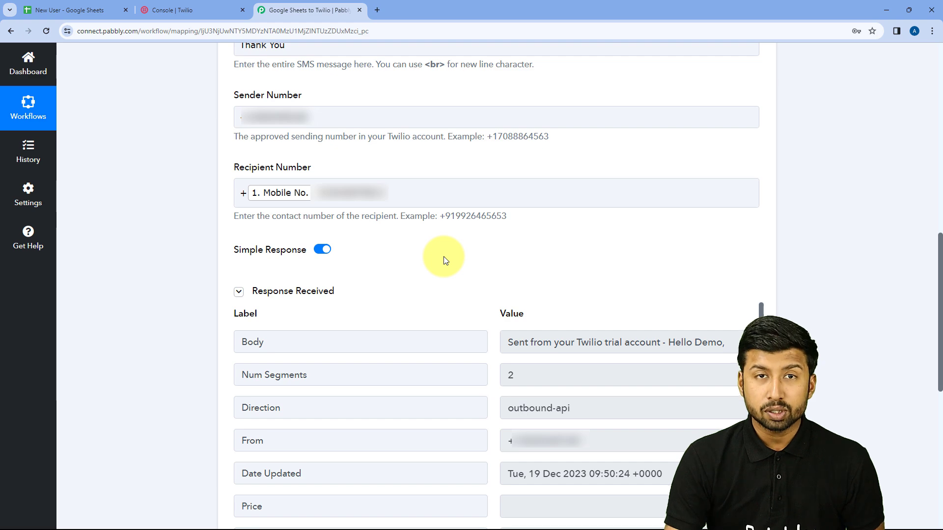
scroll(443, 260, "up", 1)
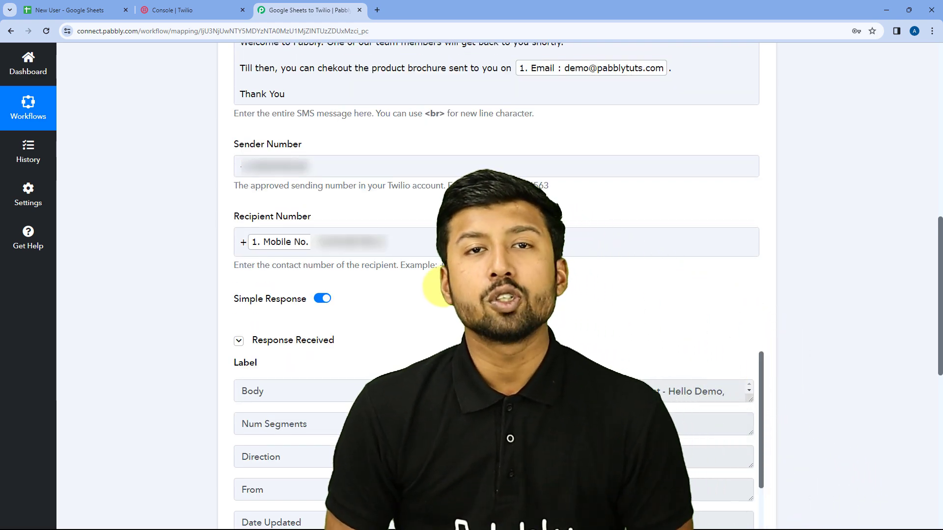
scroll(443, 290, "up", 1)
scroll(439, 290, "up", 3)
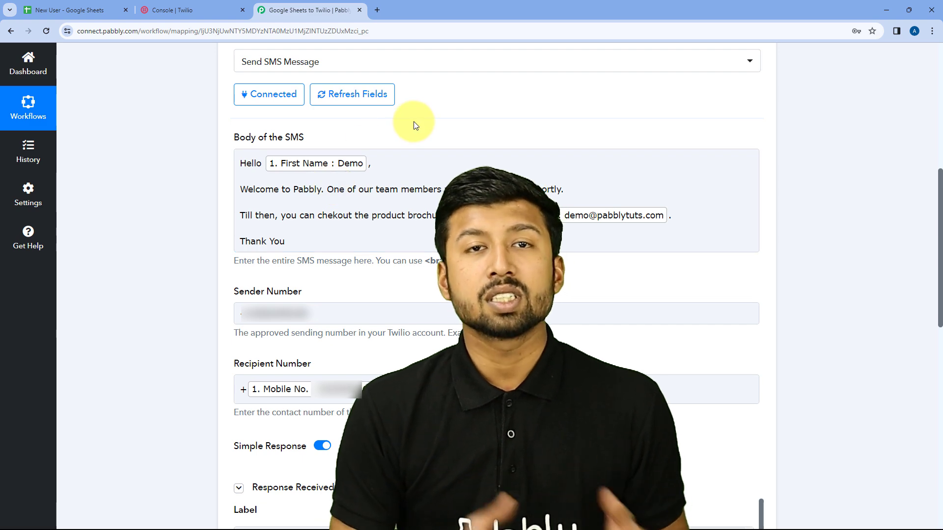
left_click(33, 6)
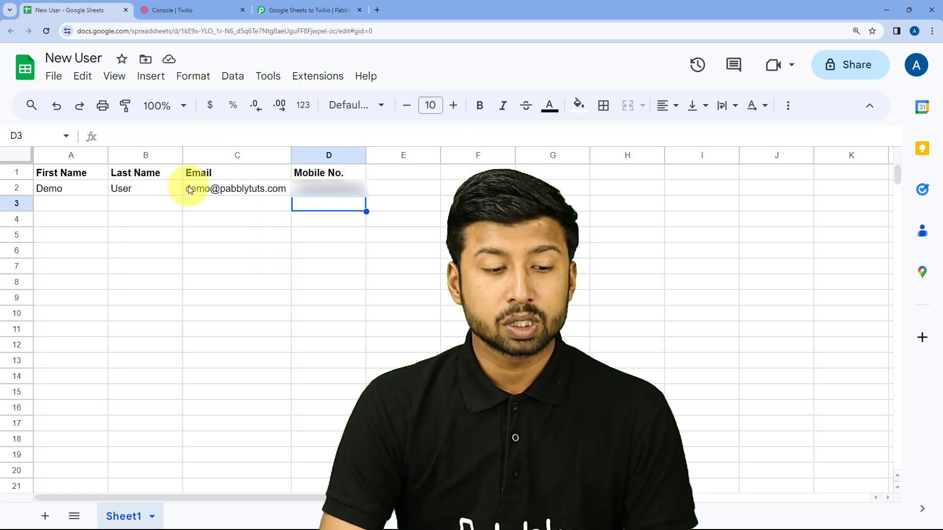
- Collapse the Twilio Send SMS Message step and scroll up to view the whole workflow
left_click(314, 9)
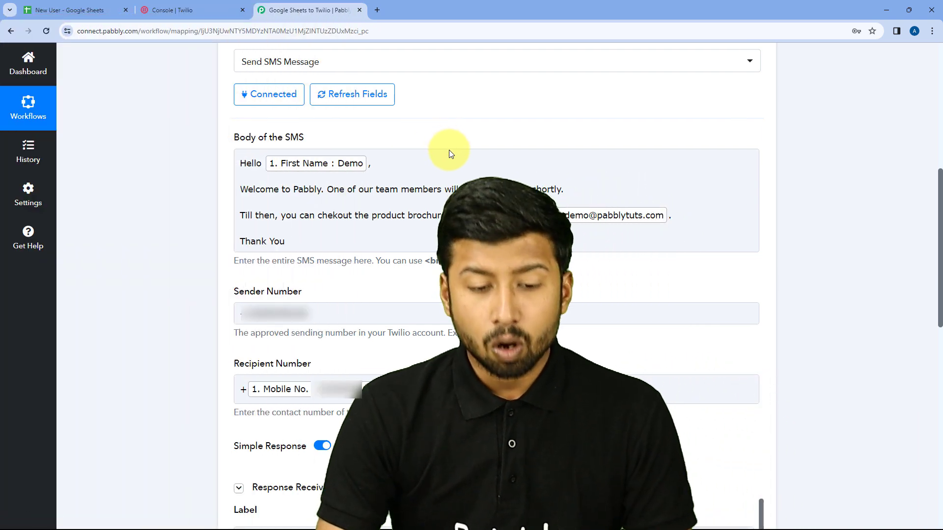
scroll(472, 147, "up", 4)
left_click(515, 137)
scroll(491, 142, "up", 3)
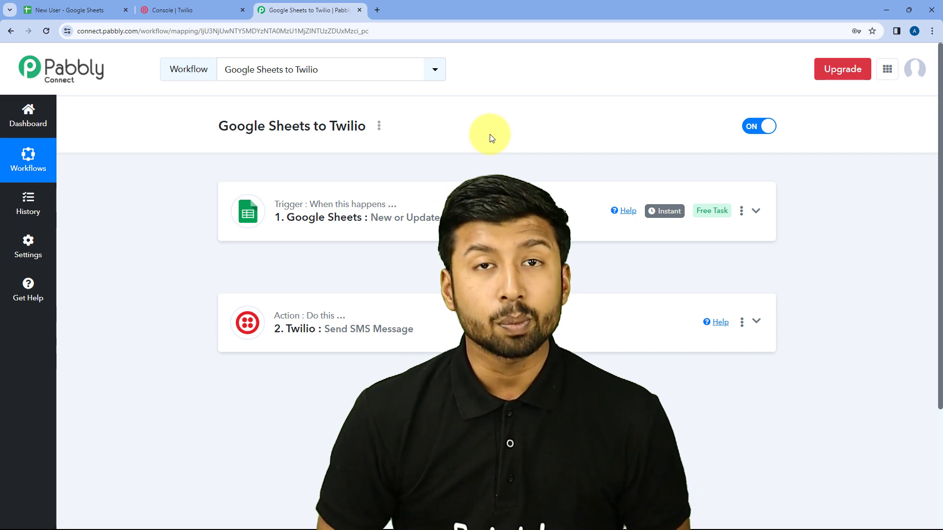
- Enter first name Test and last name User in row 3 of the New User sheet
left_click(27, 9)
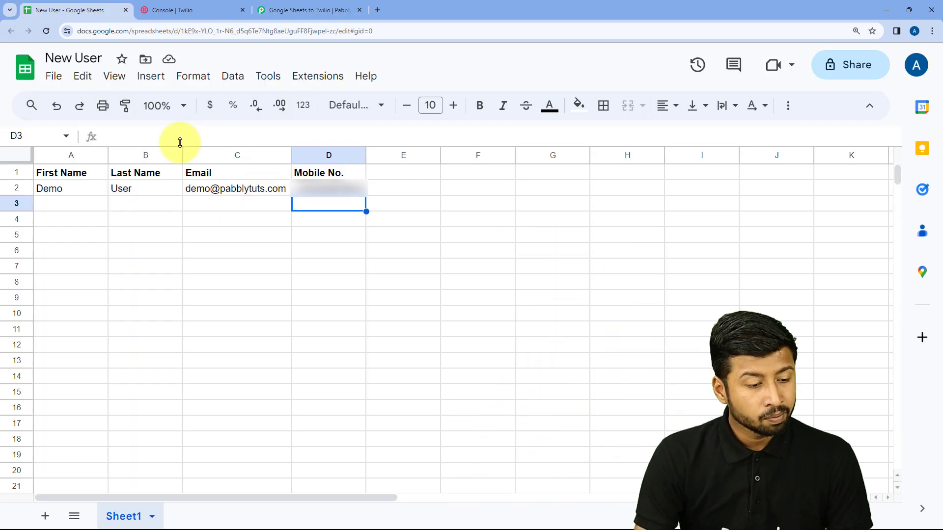
left_click(63, 203)
type("Tes")
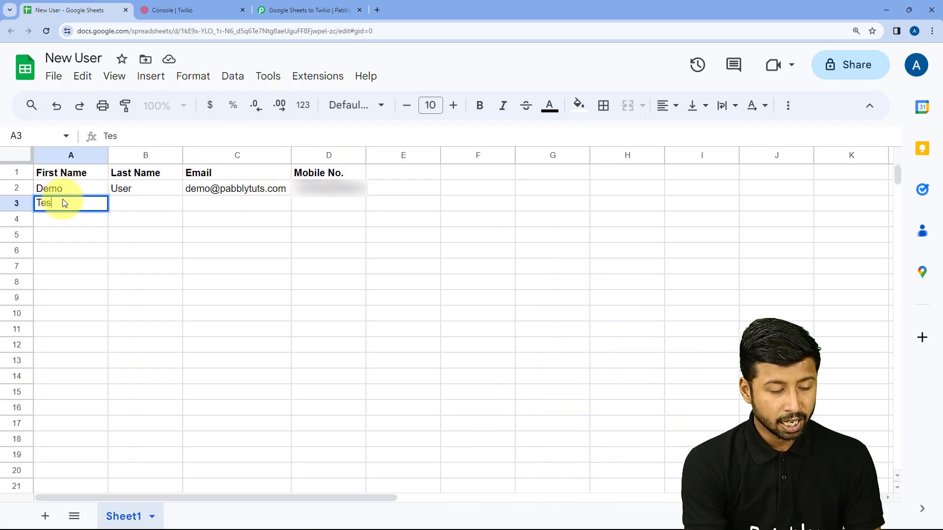
type("t")
key("Tab")
type("u")
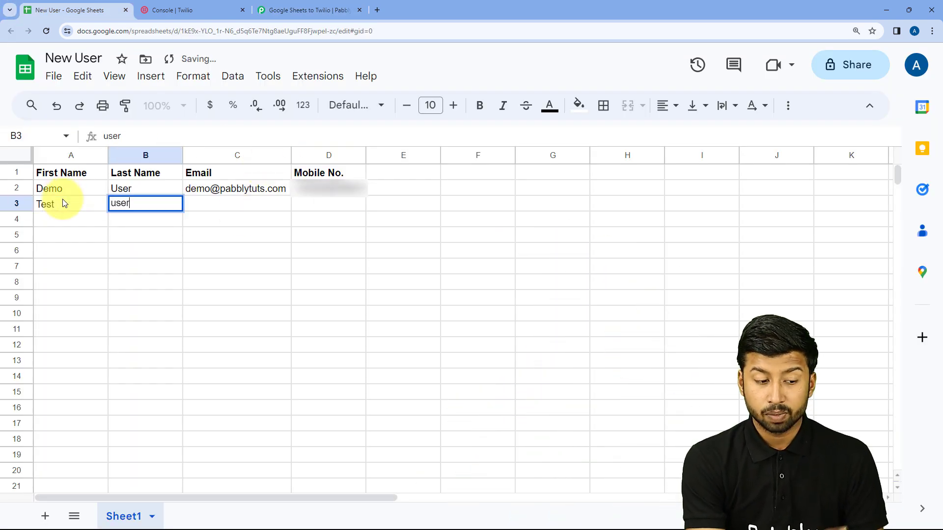
key("Tab")
key("Left")
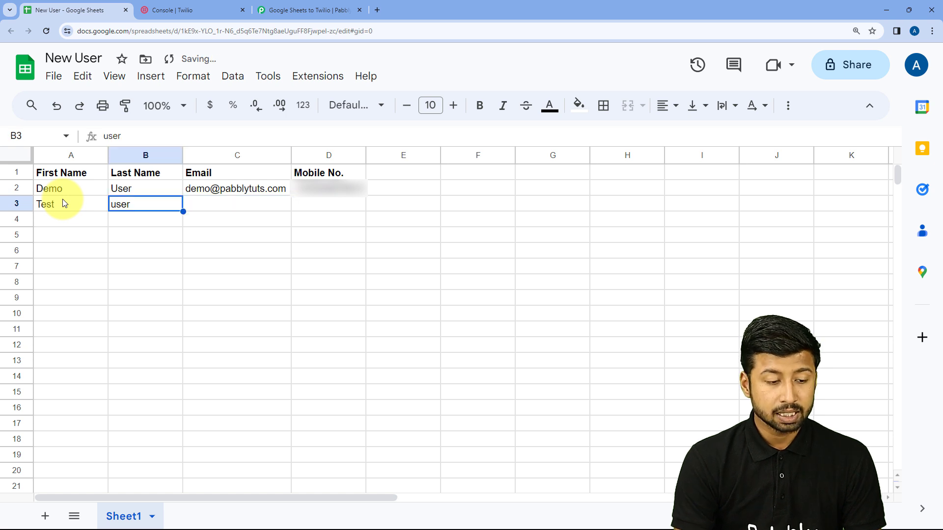
key("Return")
key("BackSpace")
type("U")
key("Tab")
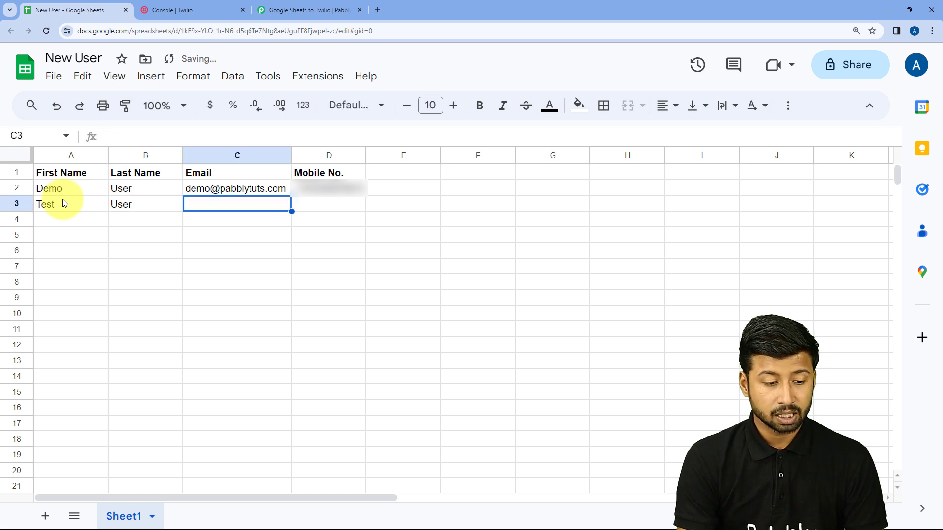
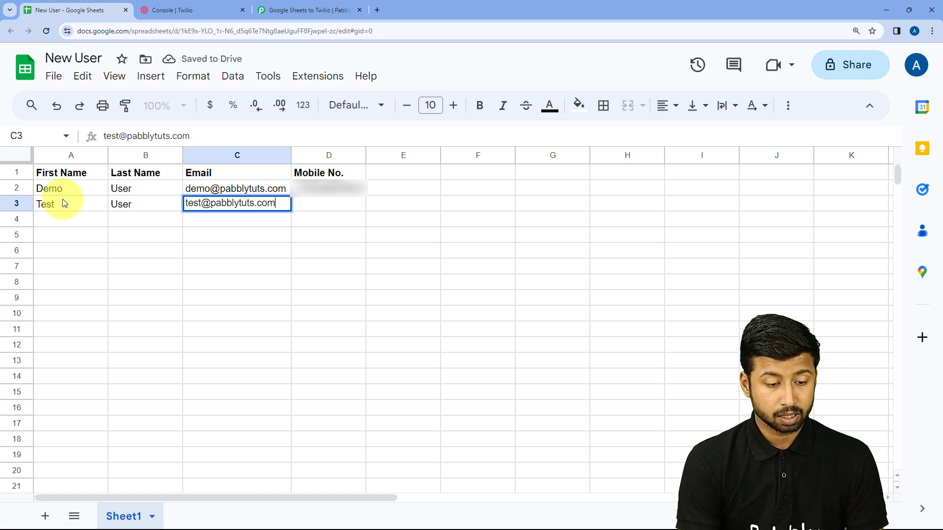
- Fill in the test email address and mobile number in row 3, correcting the last digits
key("Tab")
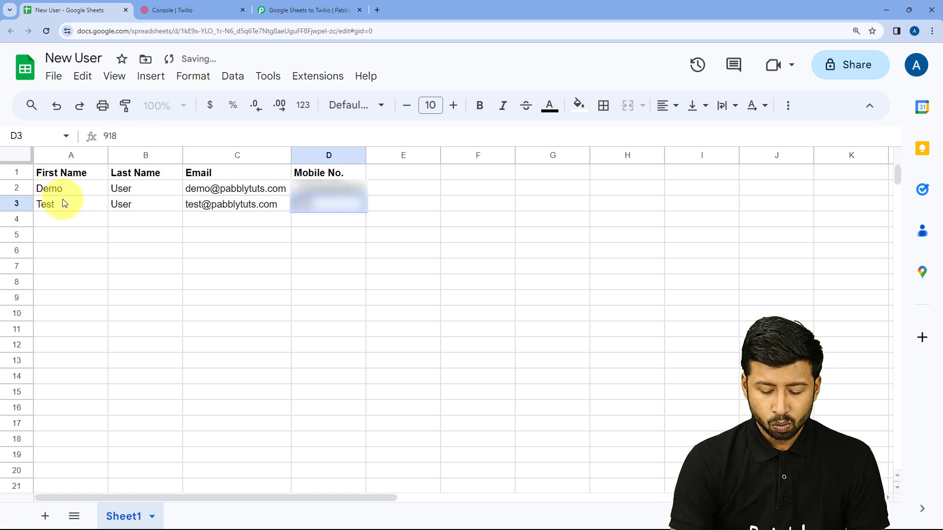
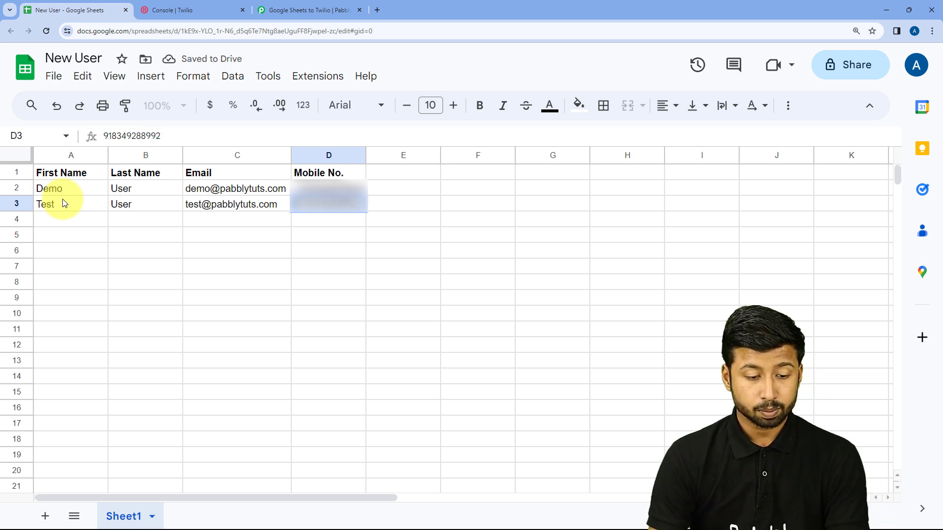
key("Tab")
left_click(80, 219)
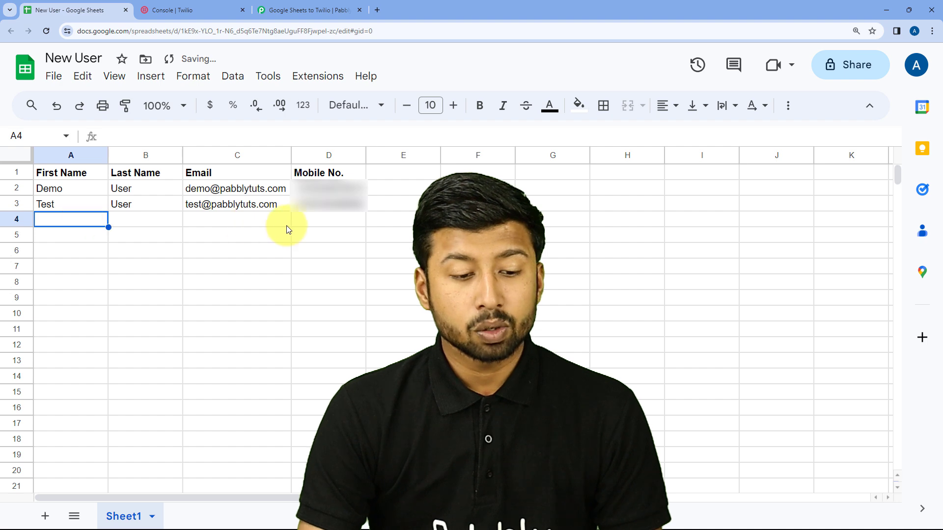
left_click(301, 224)
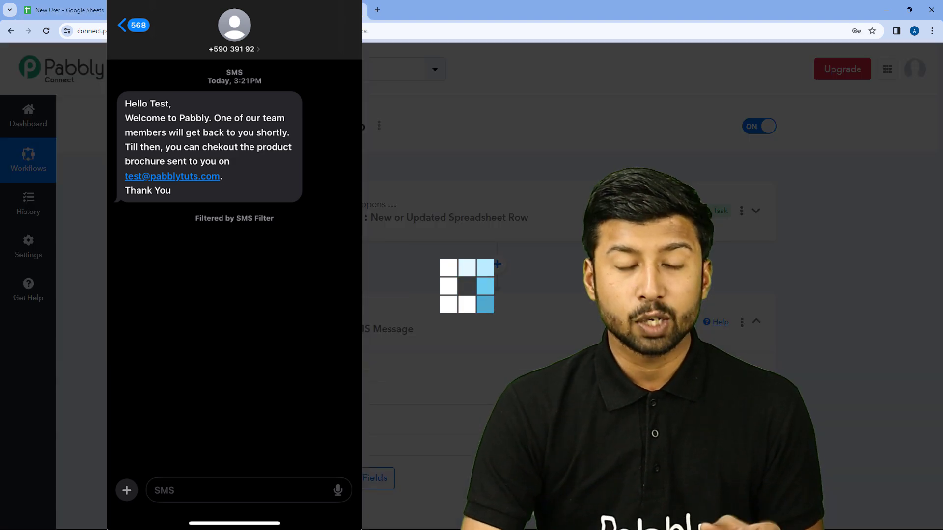
- Compare the new spreadsheet row against the workflow, ending at the top of the Pabbly workflow page
scroll(392, 176, "down", 6)
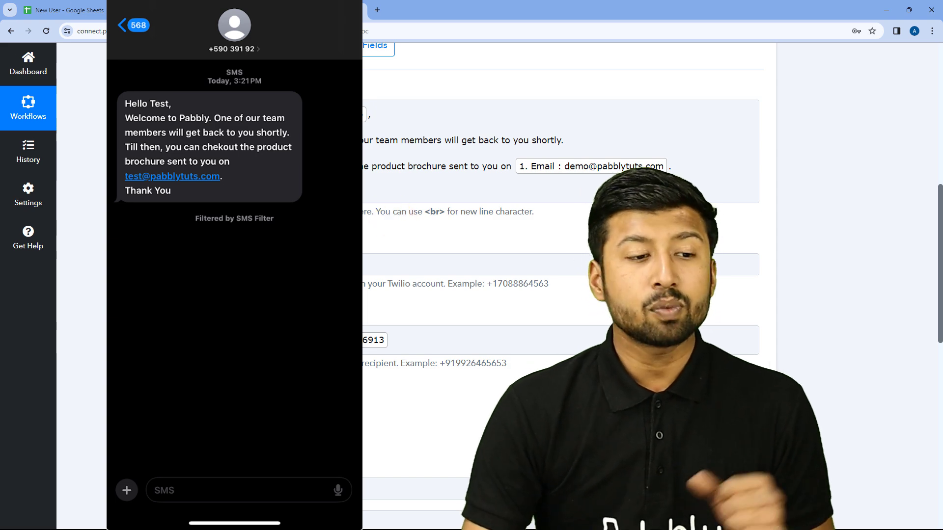
left_click(27, 10)
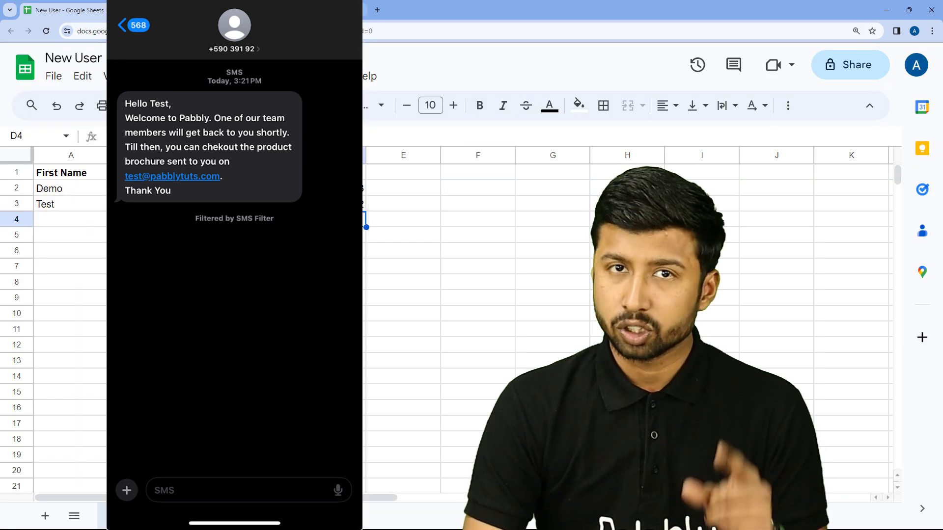
left_click(359, 10)
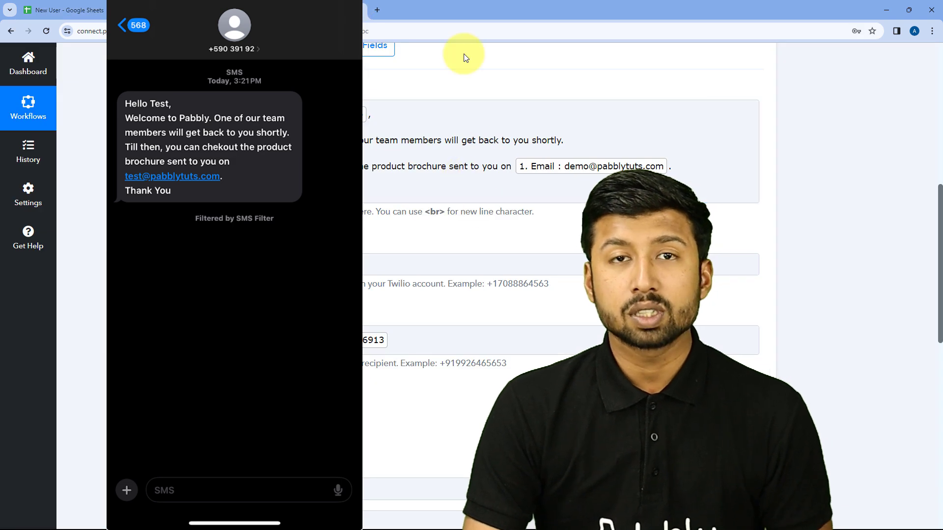
left_click(73, 10)
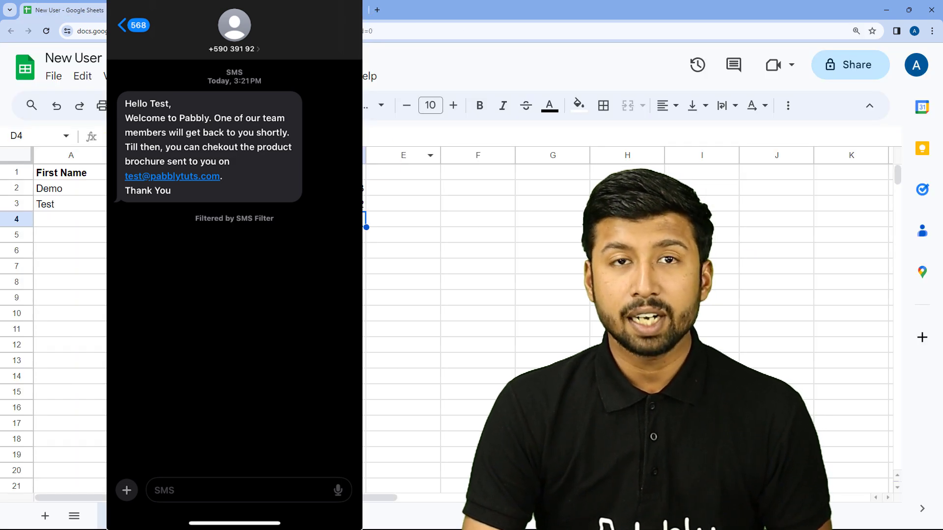
key("ctrl+3")
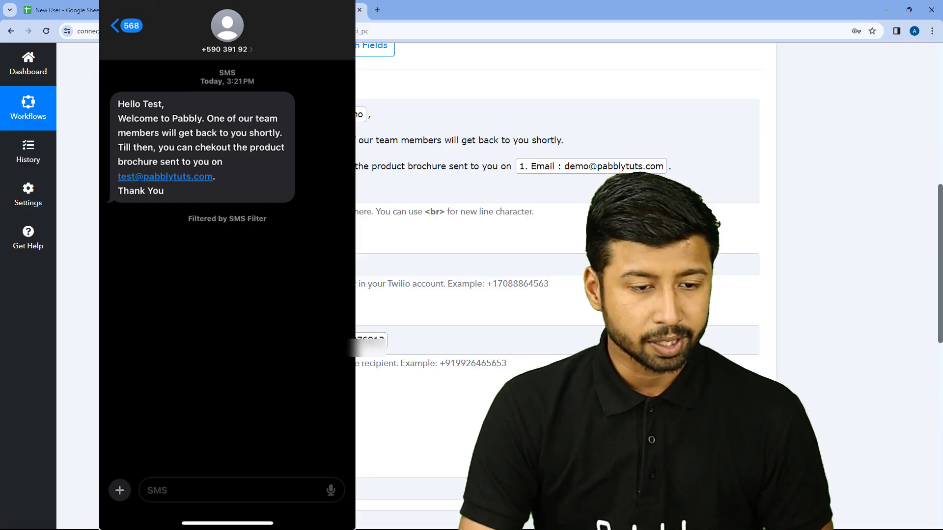
scroll(471, 295, "up", 10)
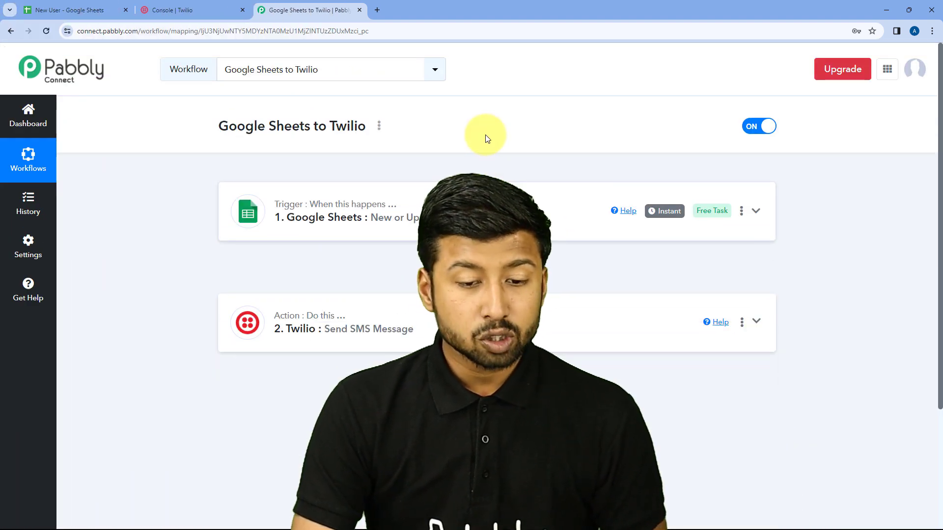